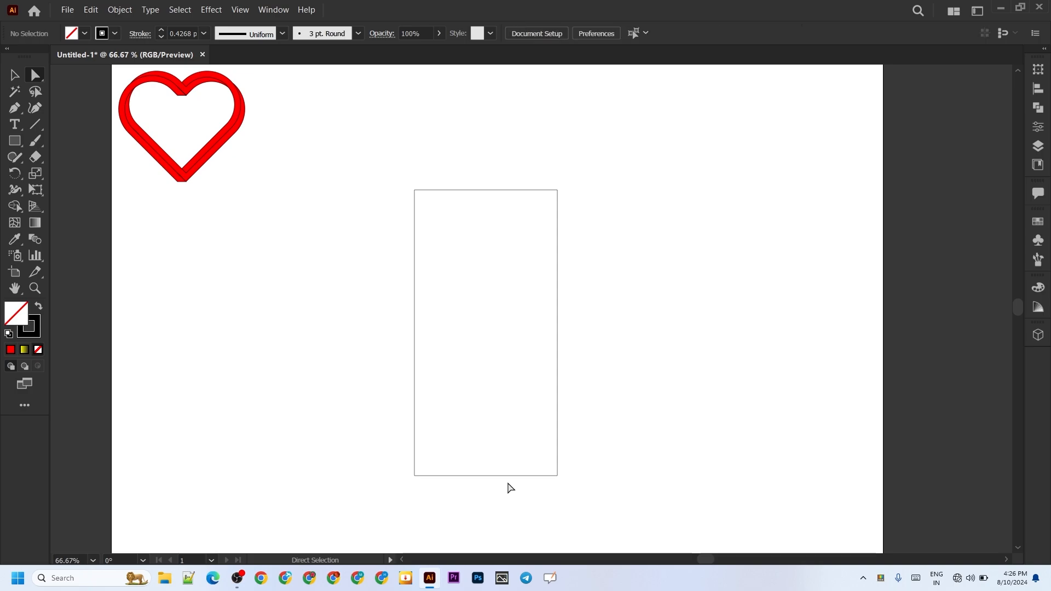
Step: Delete the rectangle's bottom edge and round both upper corners fully, about 100 px, to form an arch
{"action": "left_click_drag", "start_coordinate": [512, 447], "coordinate": [514, 496]}
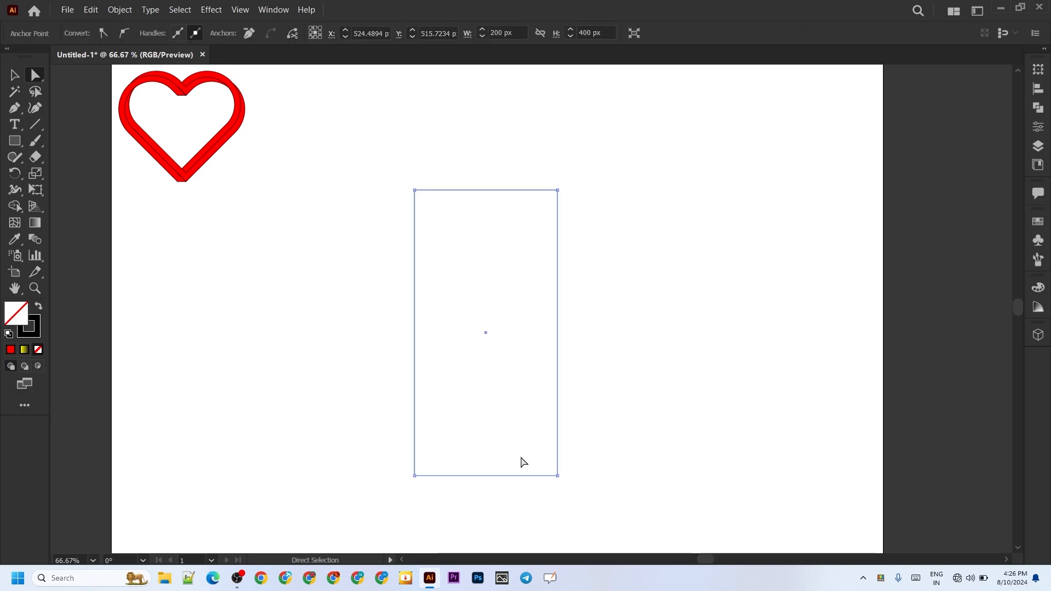
{"action": "right_click", "coordinate": [497, 478]}
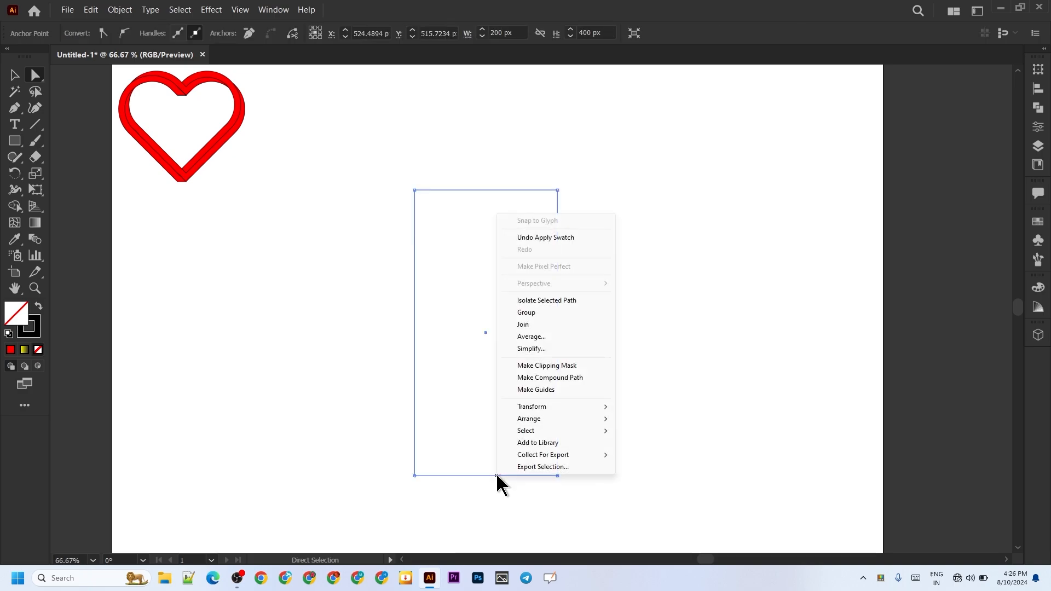
{"action": "left_click", "coordinate": [570, 499]}
{"action": "left_click", "coordinate": [508, 476]}
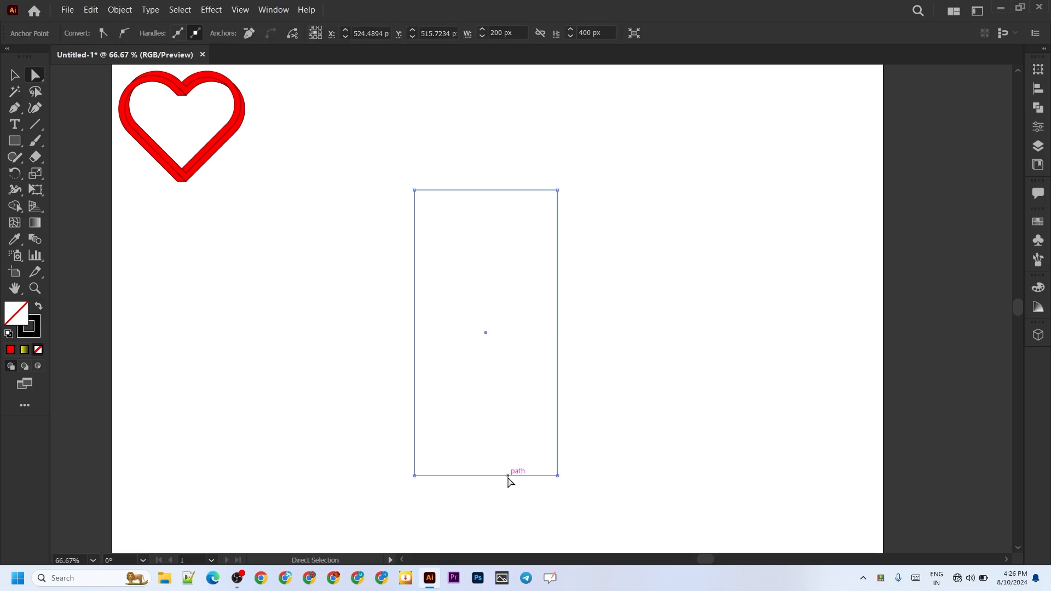
{"action": "key", "text": "Delete"}
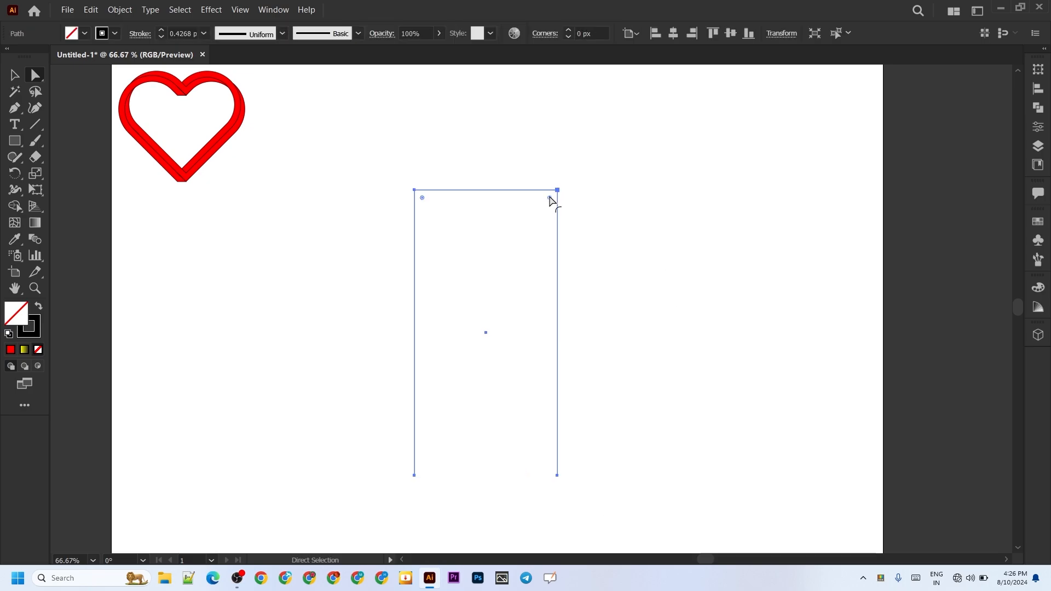
{"action": "left_click_drag", "start_coordinate": [549, 200], "coordinate": [496, 339]}
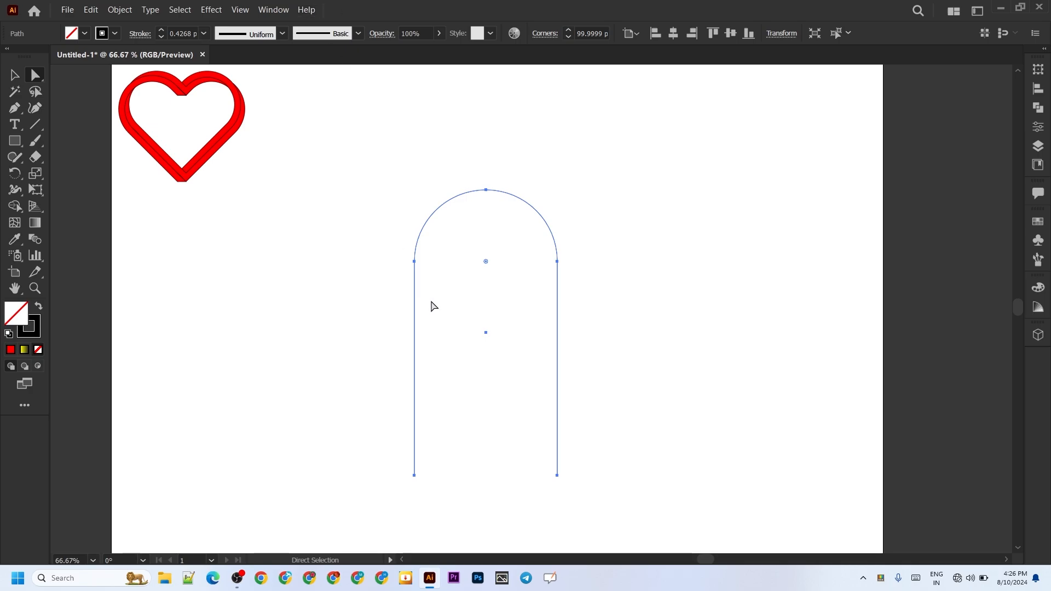
Step: Offset the arch path by 15 px with miter joins
{"action": "right_click", "coordinate": [558, 328]}
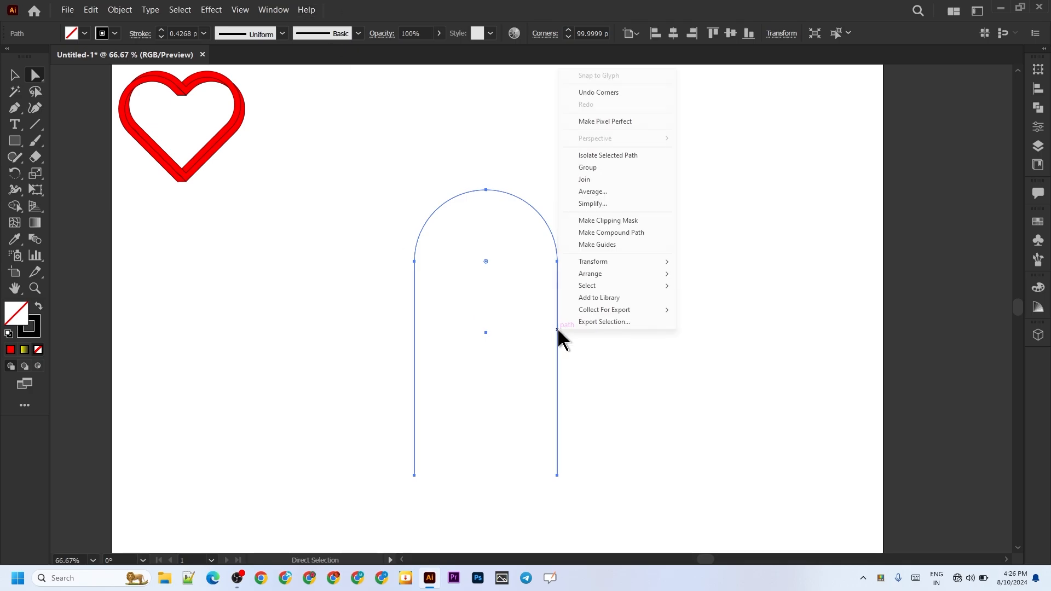
{"action": "left_click", "coordinate": [114, 12]}
{"action": "mouse_move", "coordinate": [137, 278]}
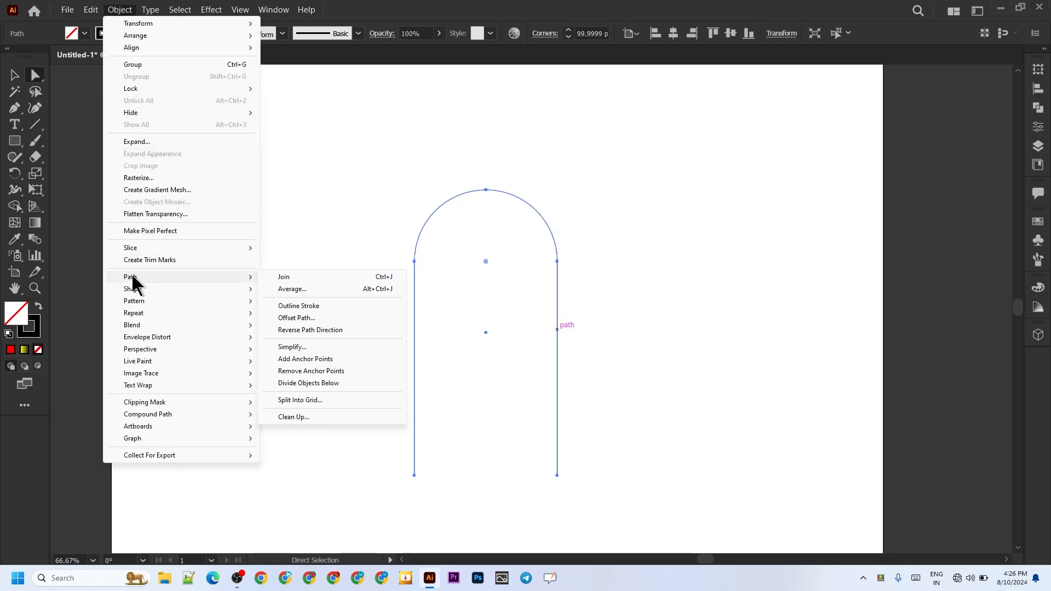
{"action": "left_click", "coordinate": [313, 317]}
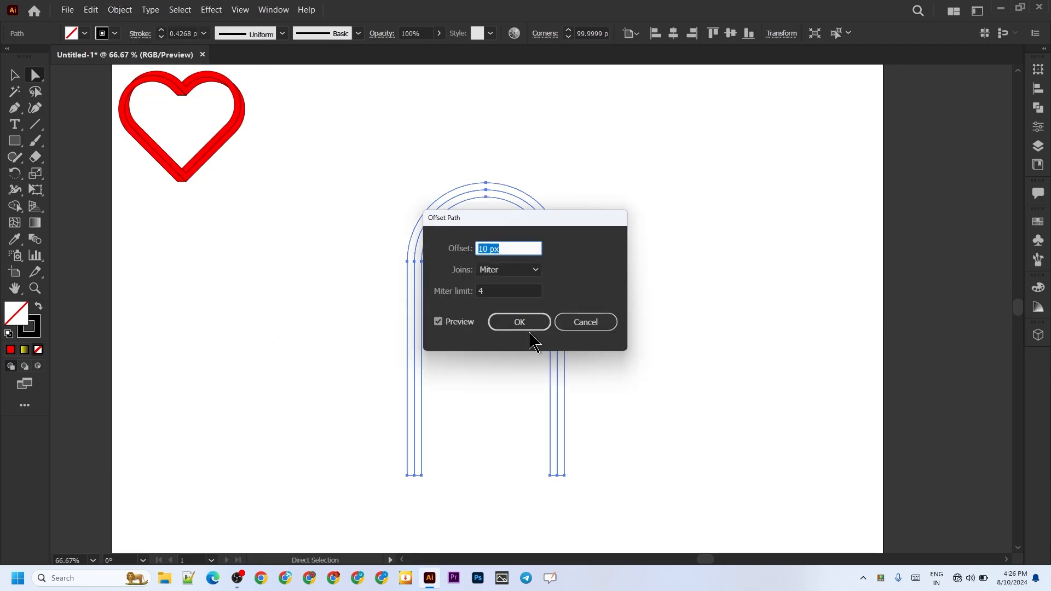
{"action": "type", "text": "15"}
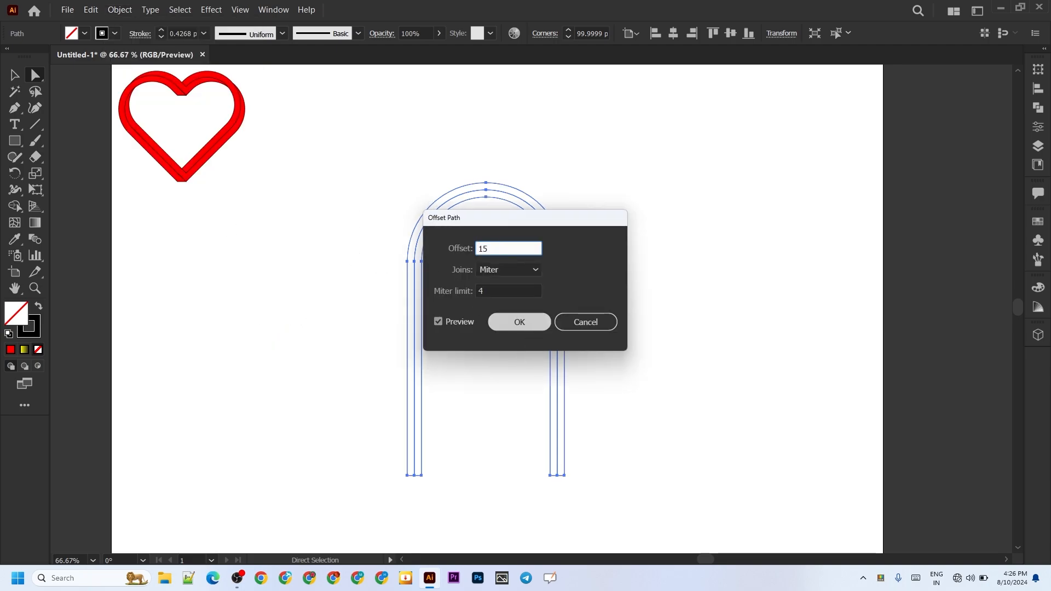
{"action": "left_click", "coordinate": [508, 324]}
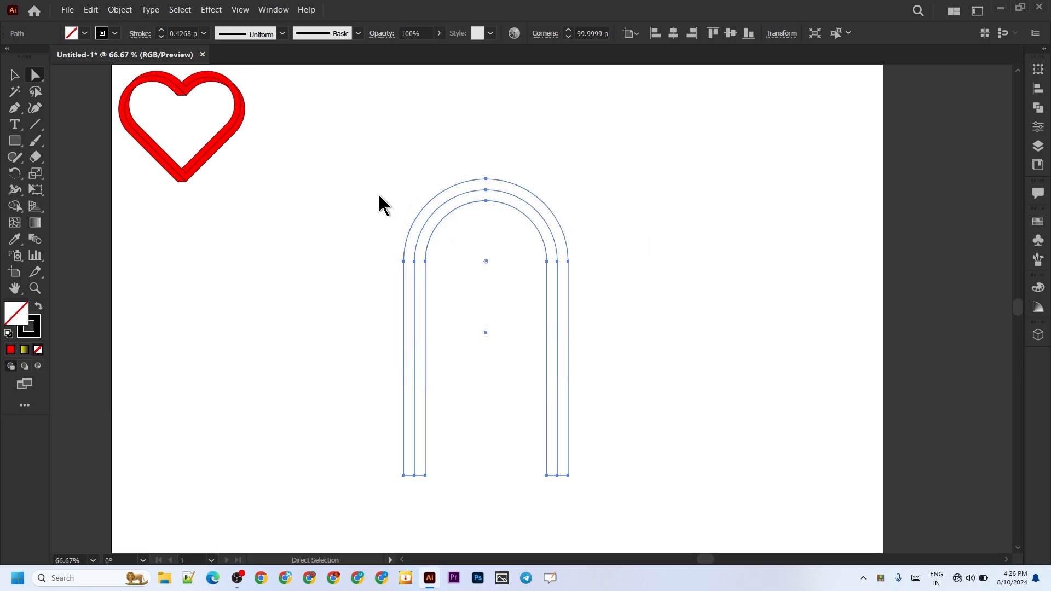
Step: Delete the original arch path running inside the offset band and select the remaining band
{"action": "left_click", "coordinate": [14, 76]}
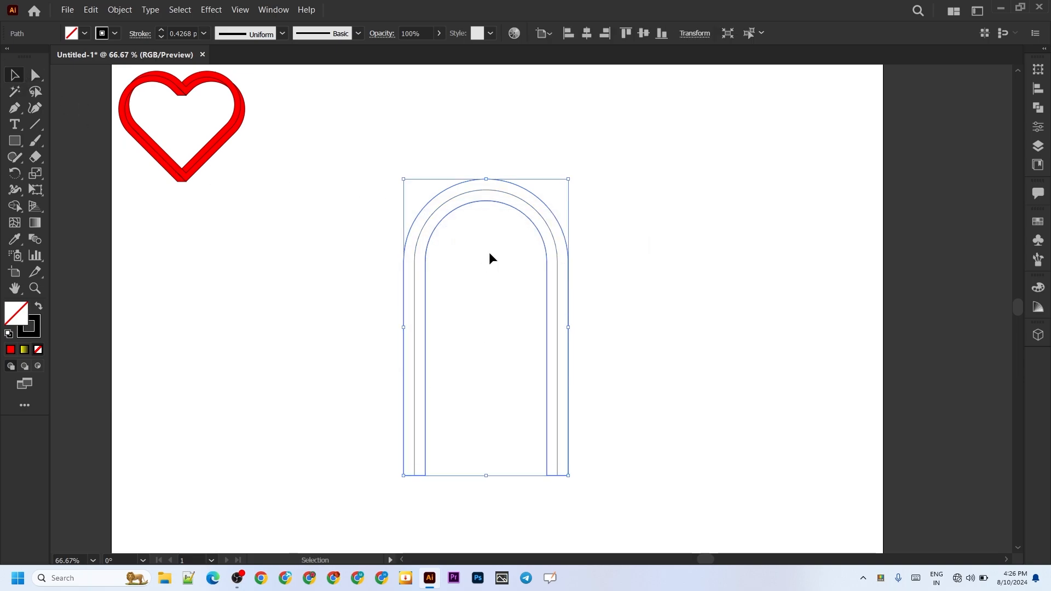
{"action": "left_click", "coordinate": [426, 230]}
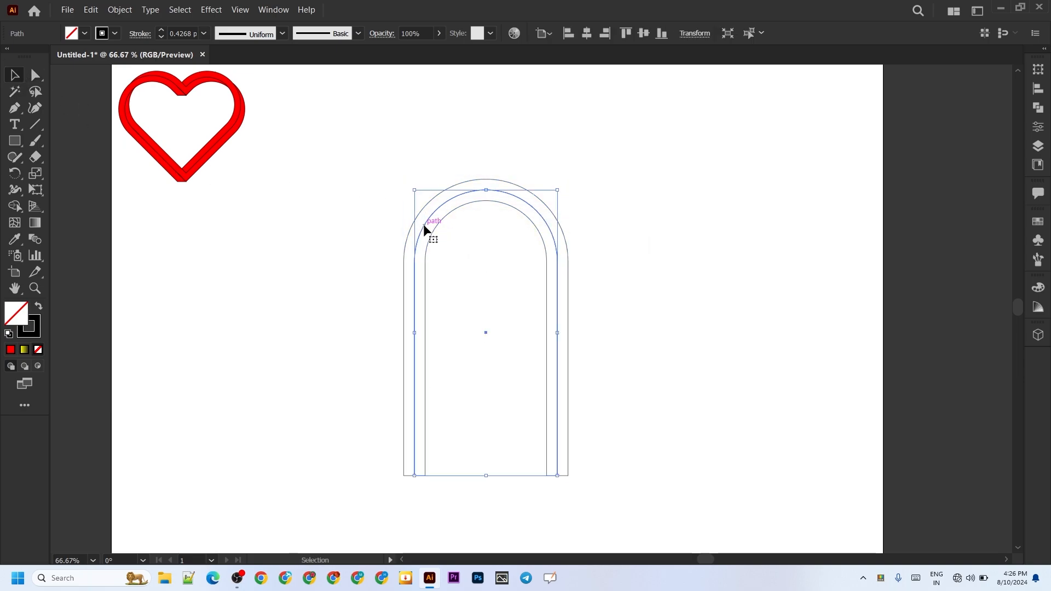
{"action": "key", "text": "Delete"}
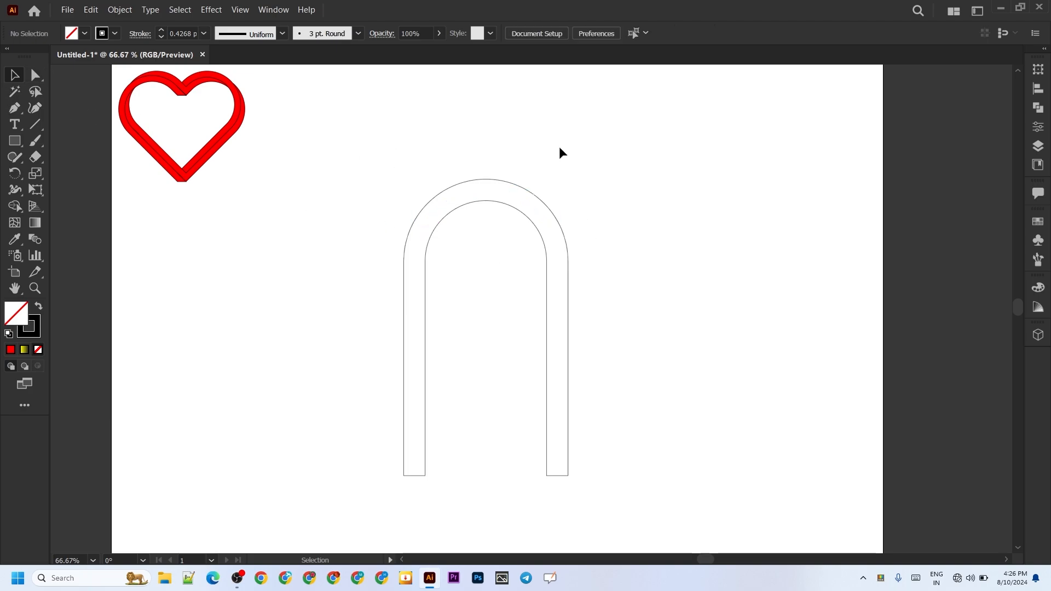
{"action": "left_click_drag", "start_coordinate": [589, 257], "coordinate": [327, 470]}
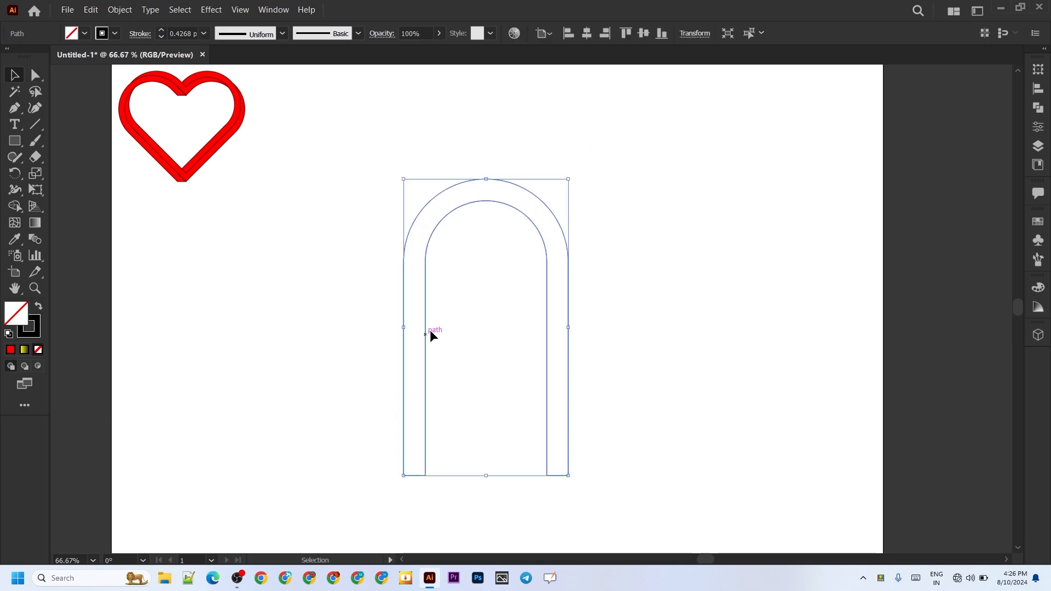
{"action": "right_click", "coordinate": [426, 327]}
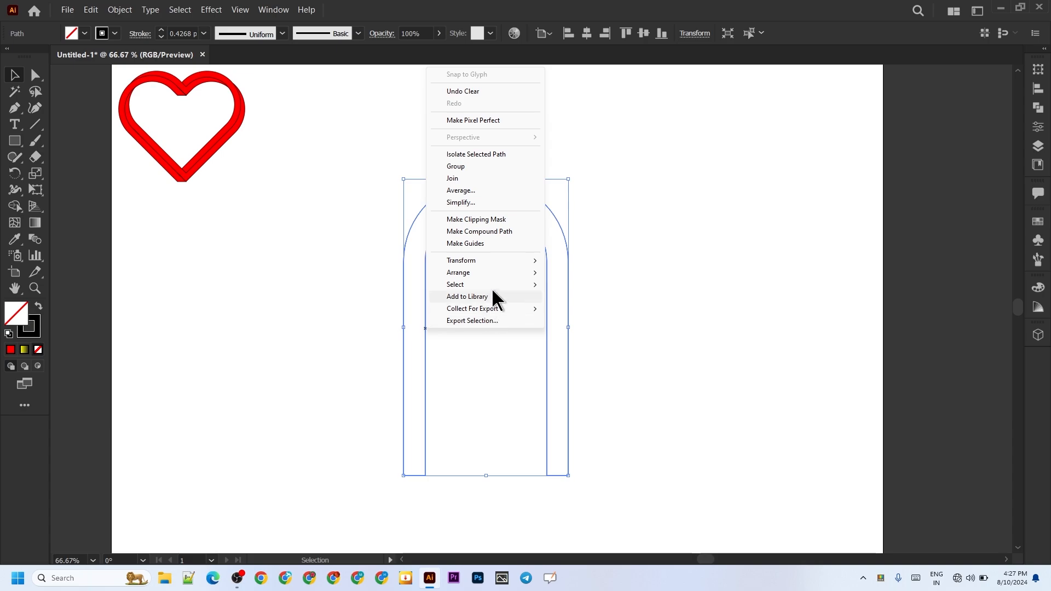
{"action": "mouse_move", "coordinate": [490, 267]}
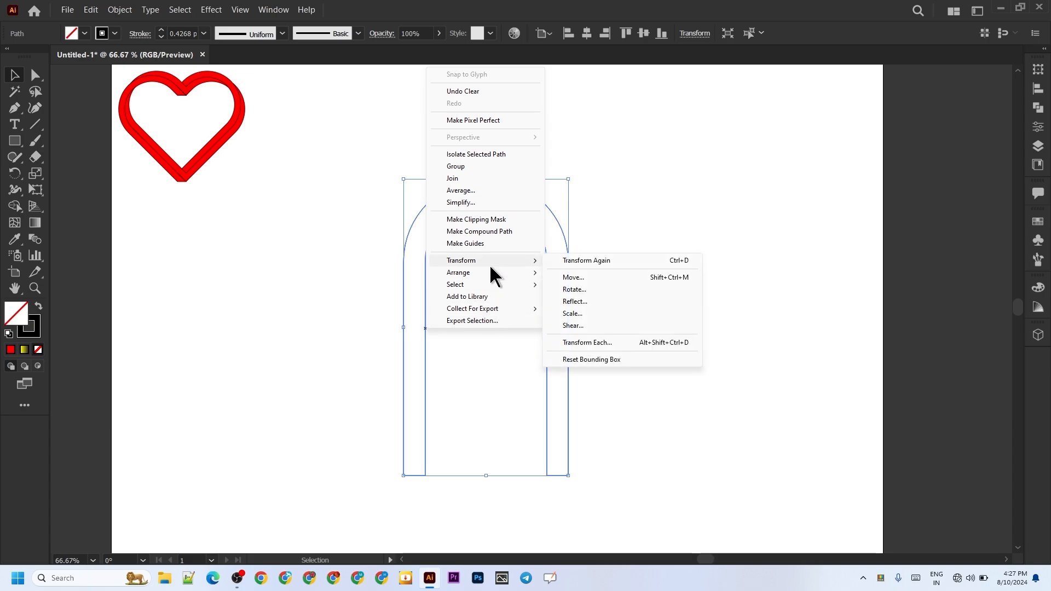
{"action": "left_click", "coordinate": [584, 300]}
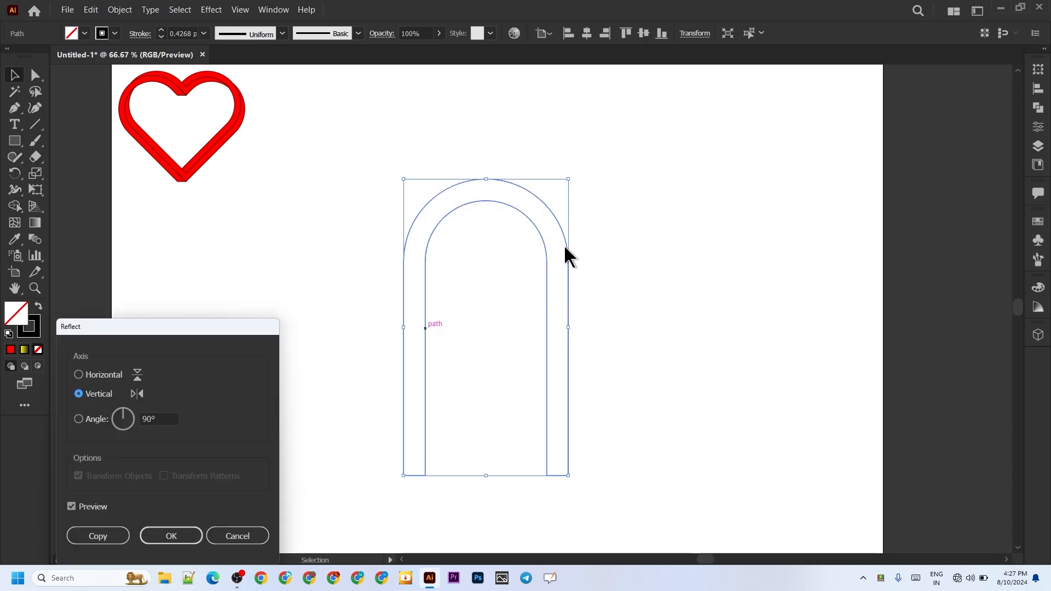
{"action": "left_click", "coordinate": [216, 539]}
Step: Rotate the arch band by 45°
{"action": "right_click", "coordinate": [422, 282]}
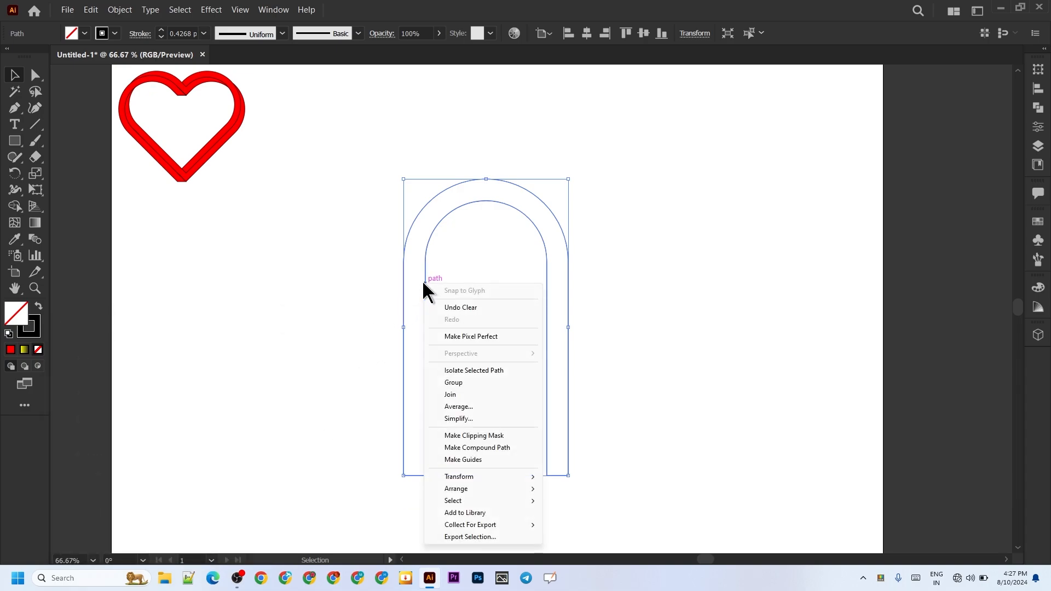
{"action": "mouse_move", "coordinate": [469, 477]}
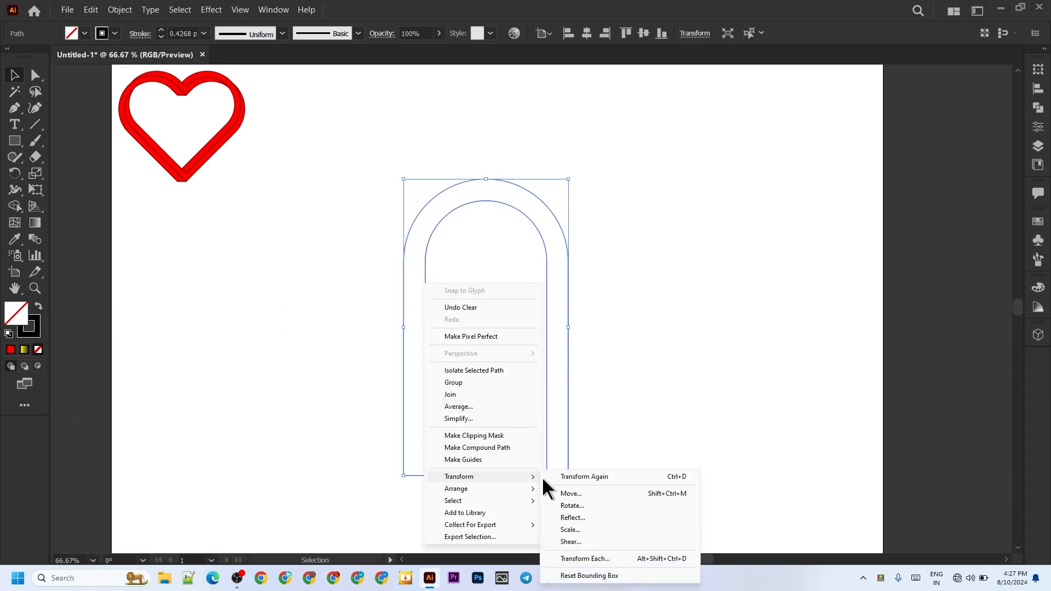
{"action": "left_click", "coordinate": [579, 505]}
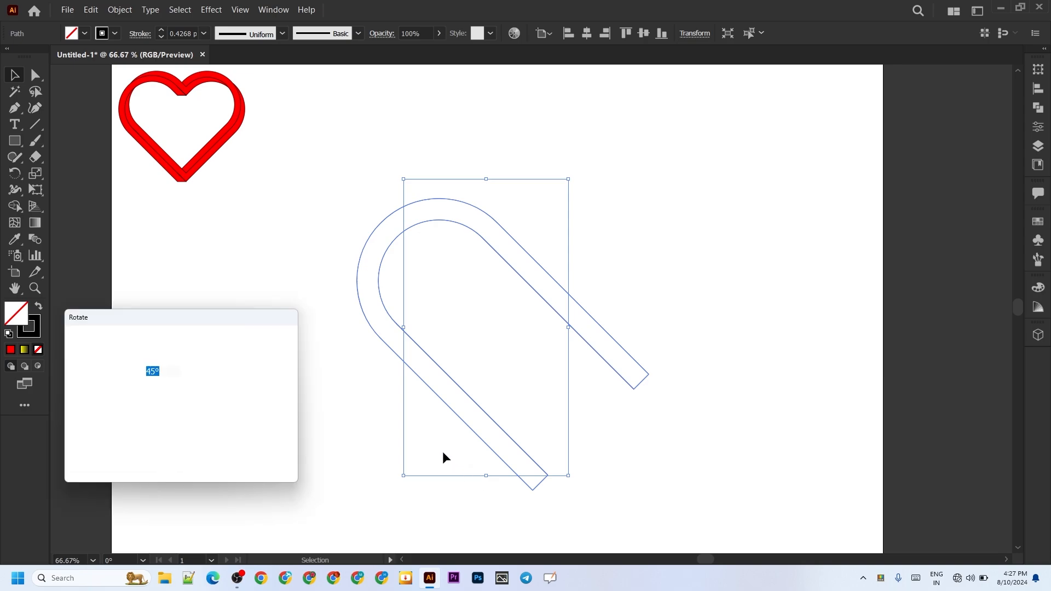
{"action": "left_click", "coordinate": [174, 458]}
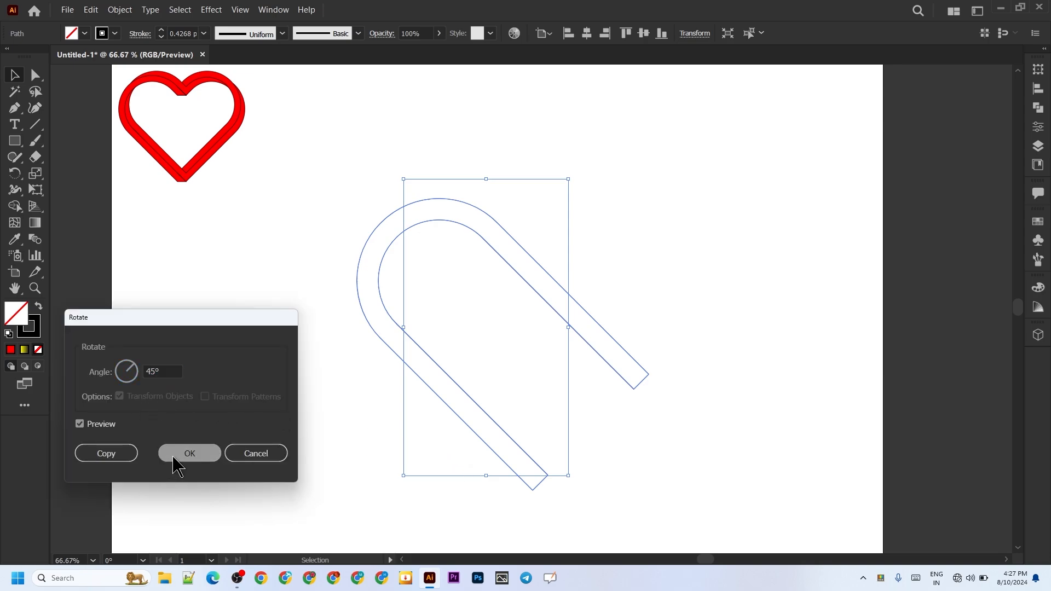
{"action": "left_click", "coordinate": [270, 462]}
{"action": "left_click", "coordinate": [438, 291]}
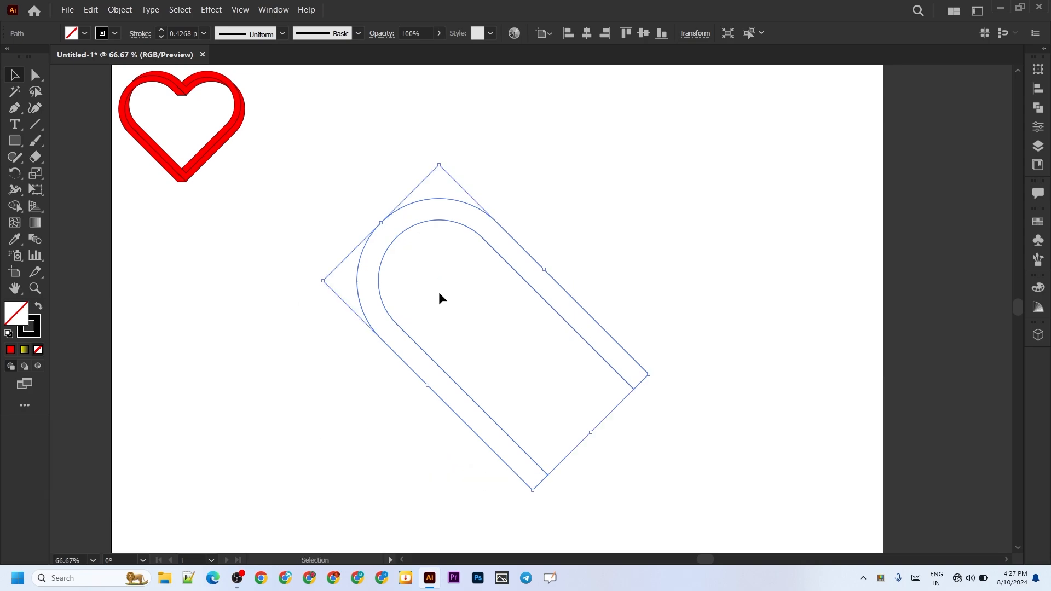
Step: Copy the rotated arch band and paste the copy in front of it
{"action": "left_click", "coordinate": [91, 9]}
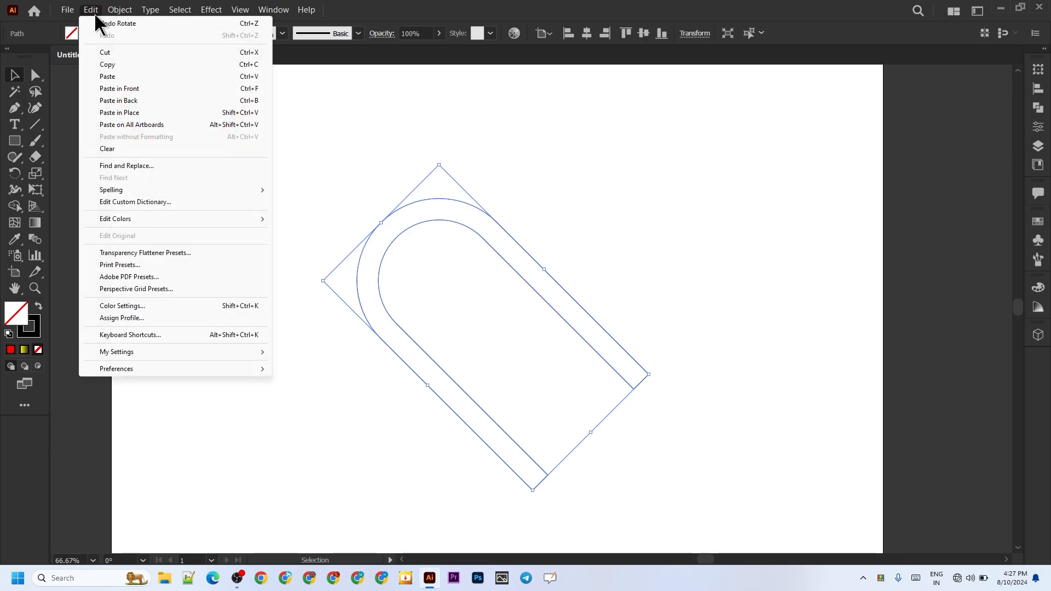
{"action": "left_click", "coordinate": [110, 64]}
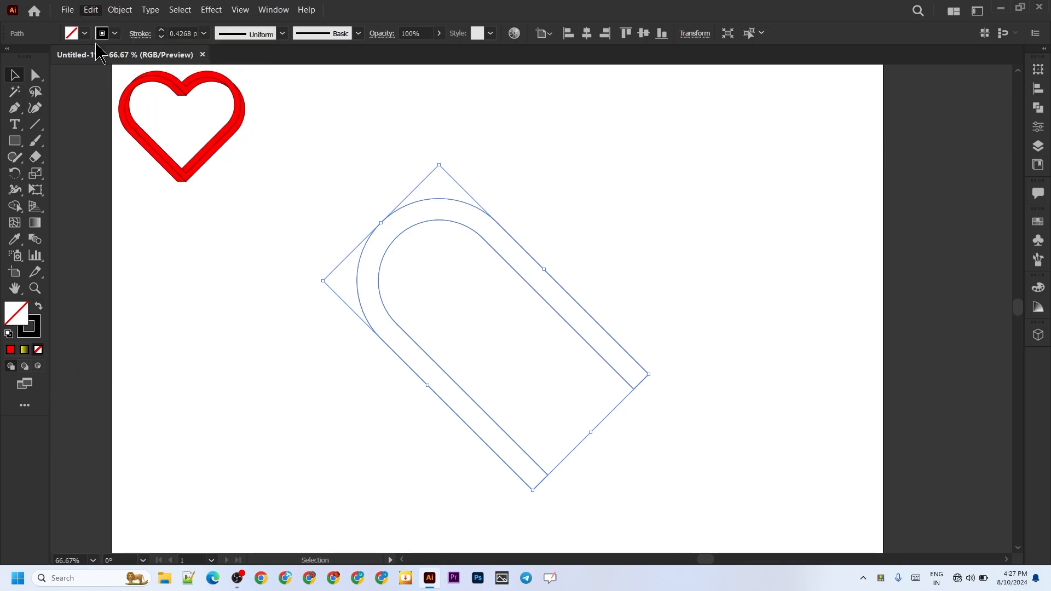
{"action": "left_click", "coordinate": [86, 12]}
{"action": "left_click", "coordinate": [111, 88]}
Step: Move the copied band diagonally up and right until its outer lower-left edge lies on the original band's inner edge
{"action": "left_click_drag", "start_coordinate": [584, 308], "coordinate": [598, 296]}
{"action": "scroll", "coordinate": [547, 476], "scroll_direction": "up", "scroll_amount": 8}
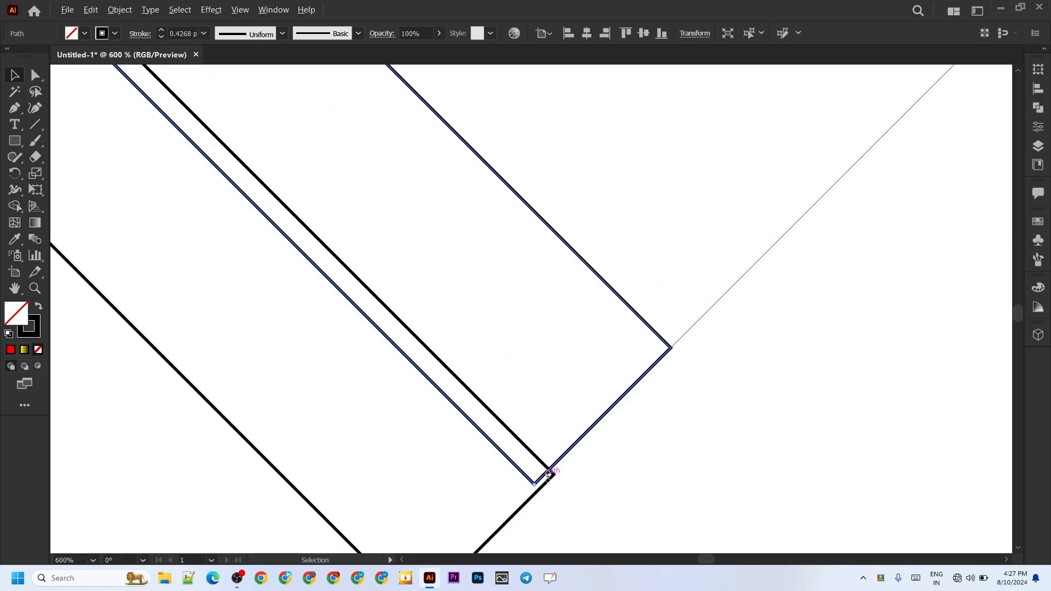
{"action": "scroll", "coordinate": [549, 477], "scroll_direction": "up", "scroll_amount": 3}
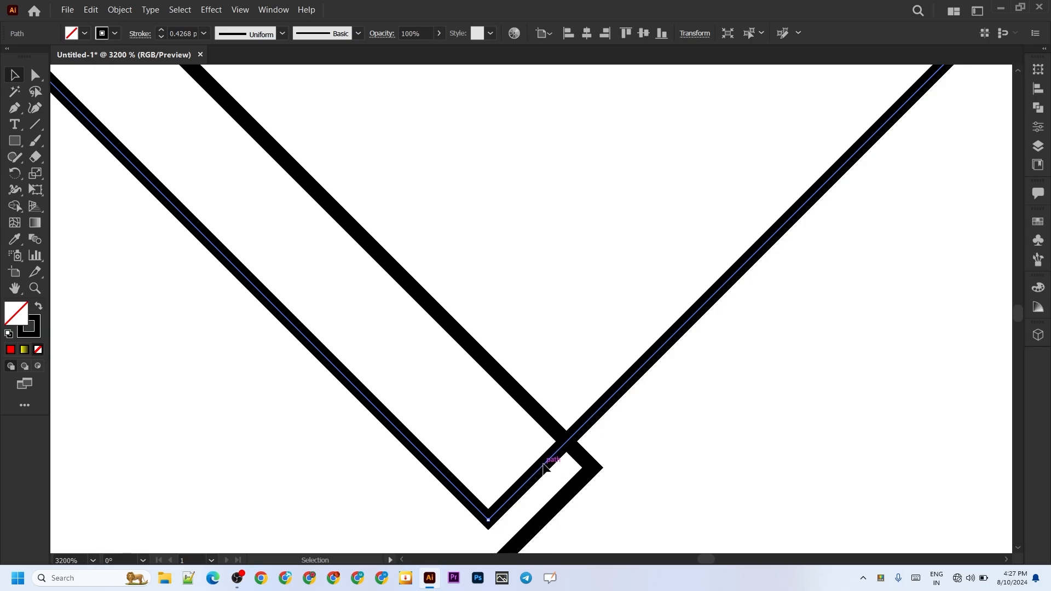
{"action": "left_click_drag", "start_coordinate": [547, 463], "coordinate": [646, 419]}
{"action": "scroll", "coordinate": [585, 409], "scroll_direction": "down", "scroll_amount": 10}
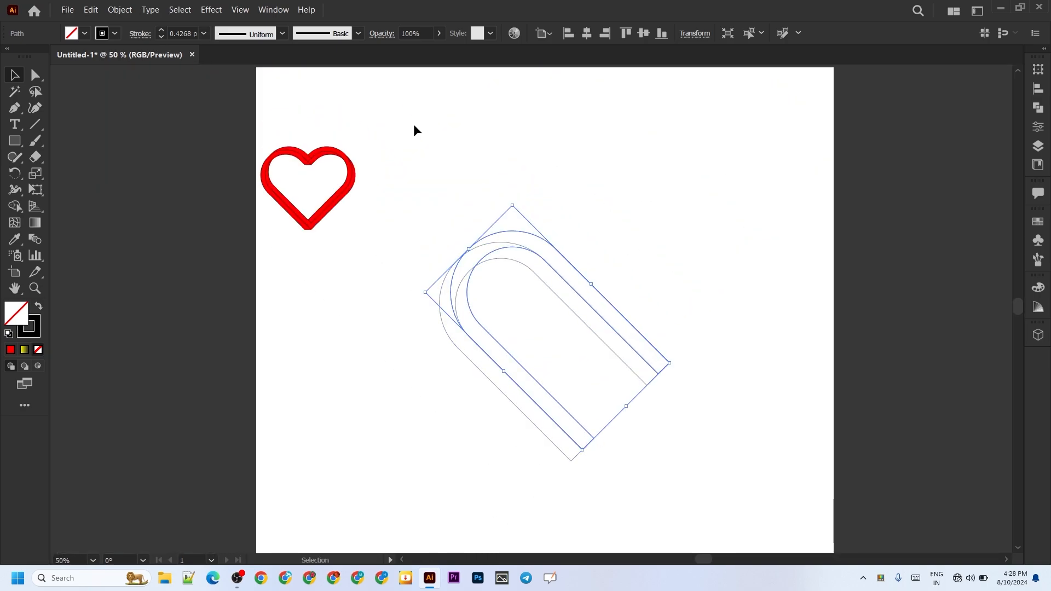
Step: Reflect a copy of both arch bands across the vertical axis to form an interlaced heart, then deselect it
{"action": "left_click_drag", "start_coordinate": [586, 152], "coordinate": [434, 465]}
{"action": "right_click", "coordinate": [581, 300]}
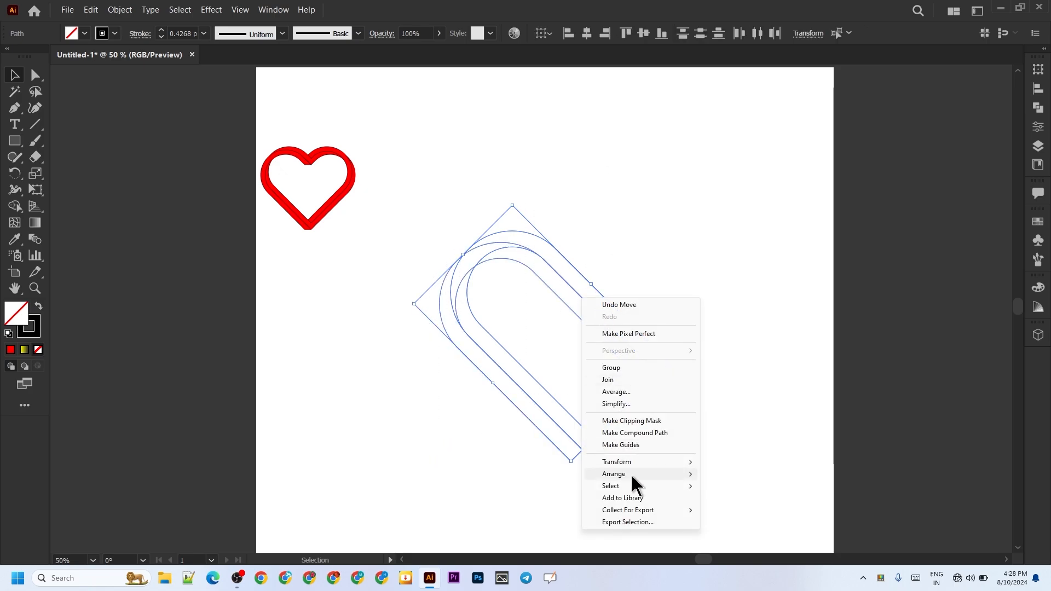
{"action": "mouse_move", "coordinate": [632, 464]}
{"action": "left_click", "coordinate": [729, 502]}
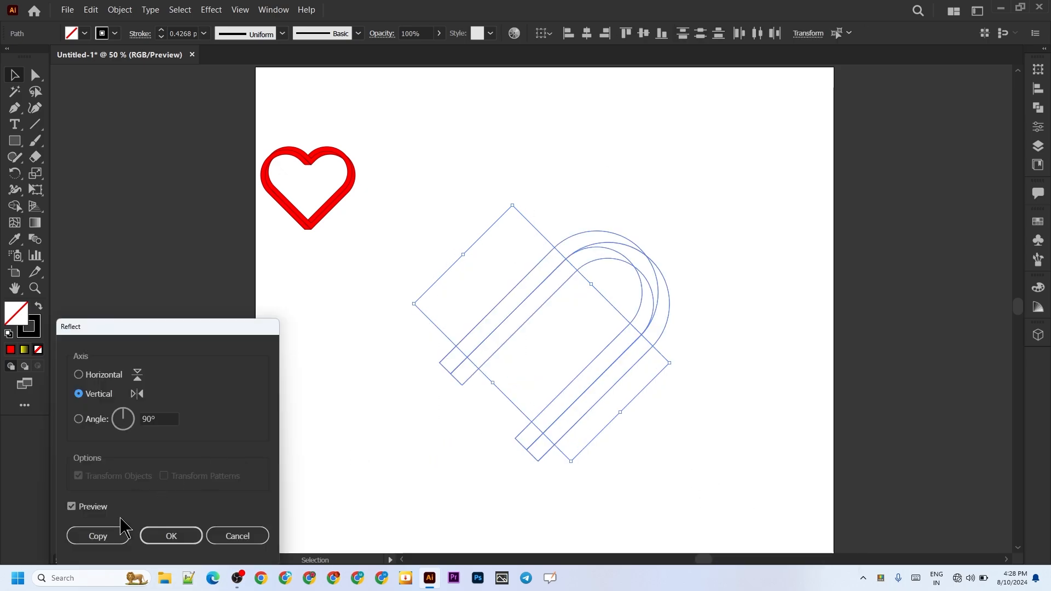
{"action": "left_click", "coordinate": [176, 534]}
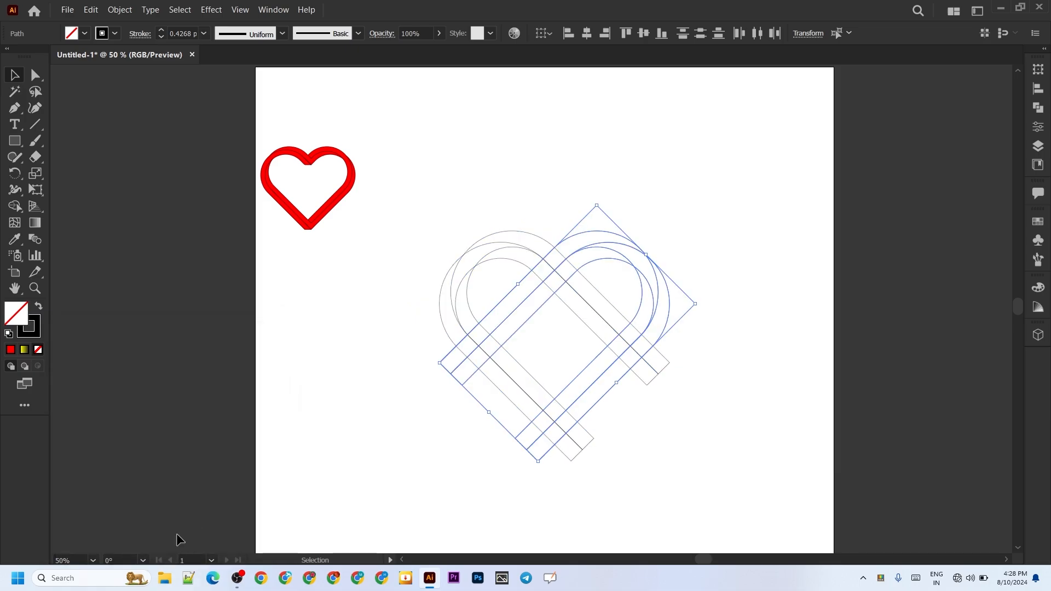
{"action": "left_click", "coordinate": [592, 469]}
Step: Select all four arch bands with the Shape Builder tool active and choose RGB Magenta as the fill colour
{"action": "left_click_drag", "start_coordinate": [711, 195], "coordinate": [418, 470]}
{"action": "key", "text": "shift+m"}
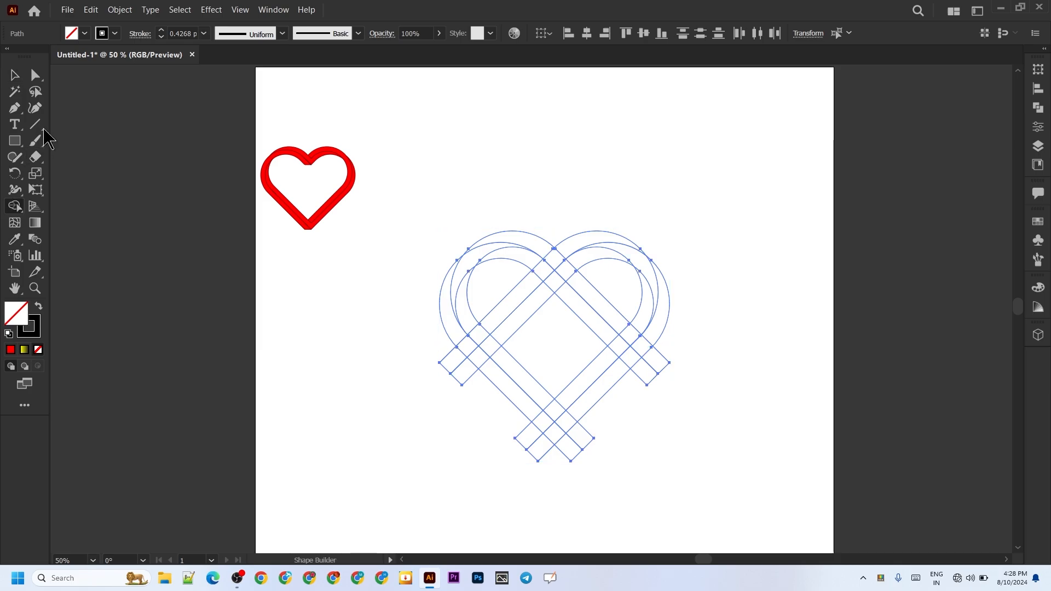
{"action": "left_click", "coordinate": [85, 33]}
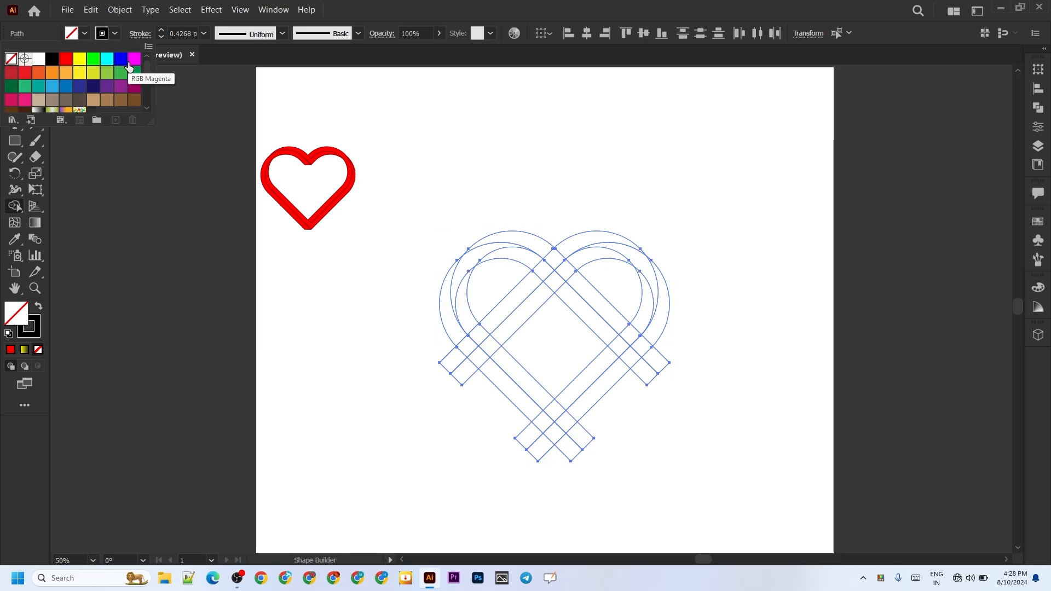
{"action": "left_click", "coordinate": [134, 58]}
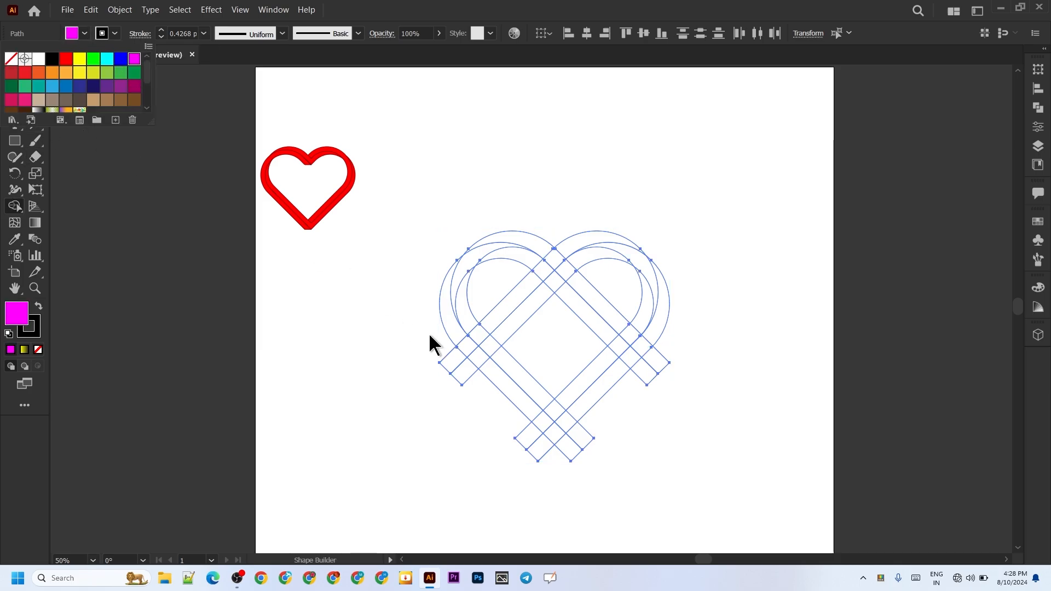
{"action": "left_click", "coordinate": [393, 308]}
{"action": "scroll", "coordinate": [393, 308], "scroll_direction": "up", "scroll_amount": 2}
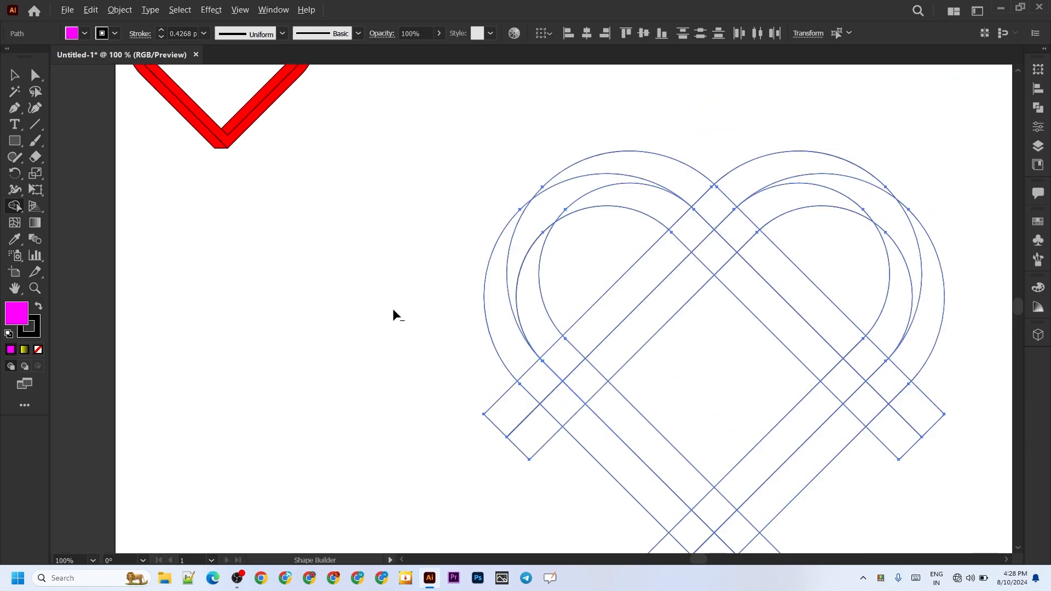
{"action": "scroll", "coordinate": [393, 310], "scroll_direction": "down", "scroll_amount": 1}
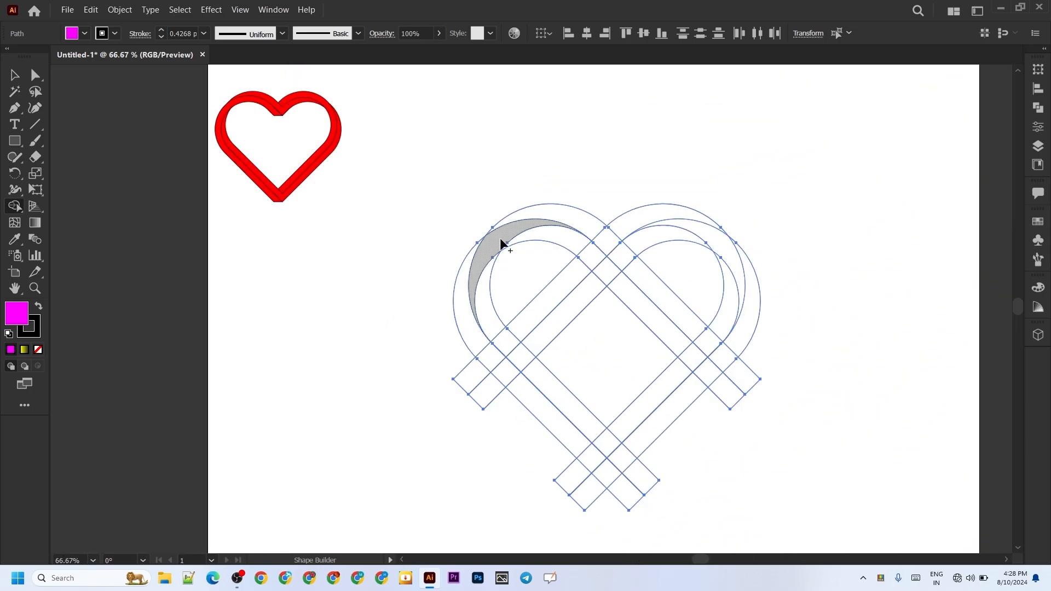
Step: Merge the overlapping regions with Shape Builder into four continuous magenta bands: the top arch, the left band, the right band and the outer V-shaped band
{"action": "mouse_move", "coordinate": [539, 214]}
{"action": "left_mouse_down"}
{"action": "mouse_move", "coordinate": [617, 265]}
{"action": "mouse_move", "coordinate": [633, 242]}
{"action": "mouse_move", "coordinate": [629, 257]}
{"action": "left_mouse_up"}
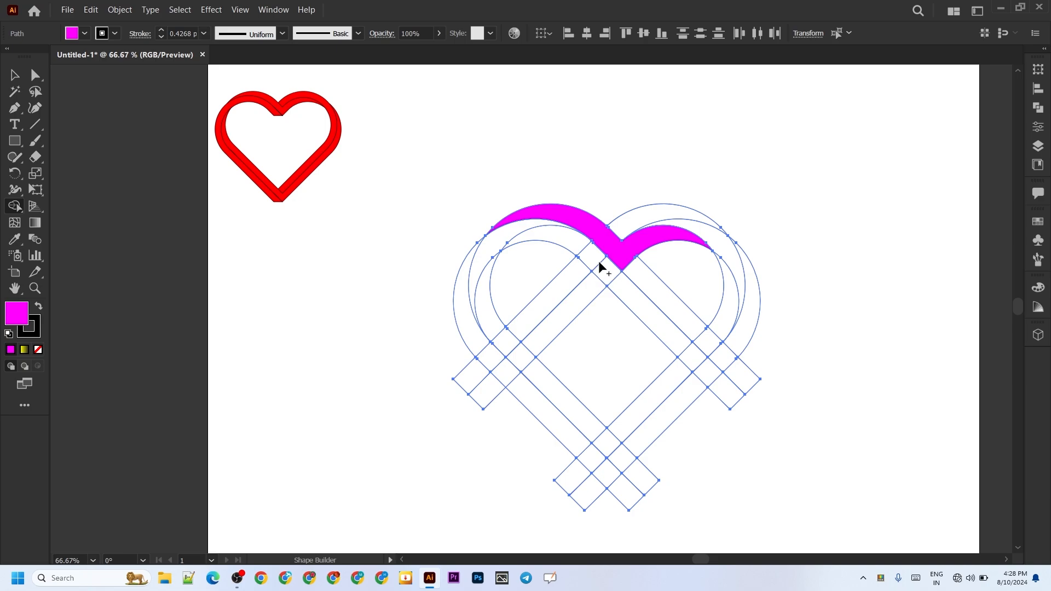
{"action": "left_click_drag", "start_coordinate": [597, 263], "coordinate": [523, 235]}
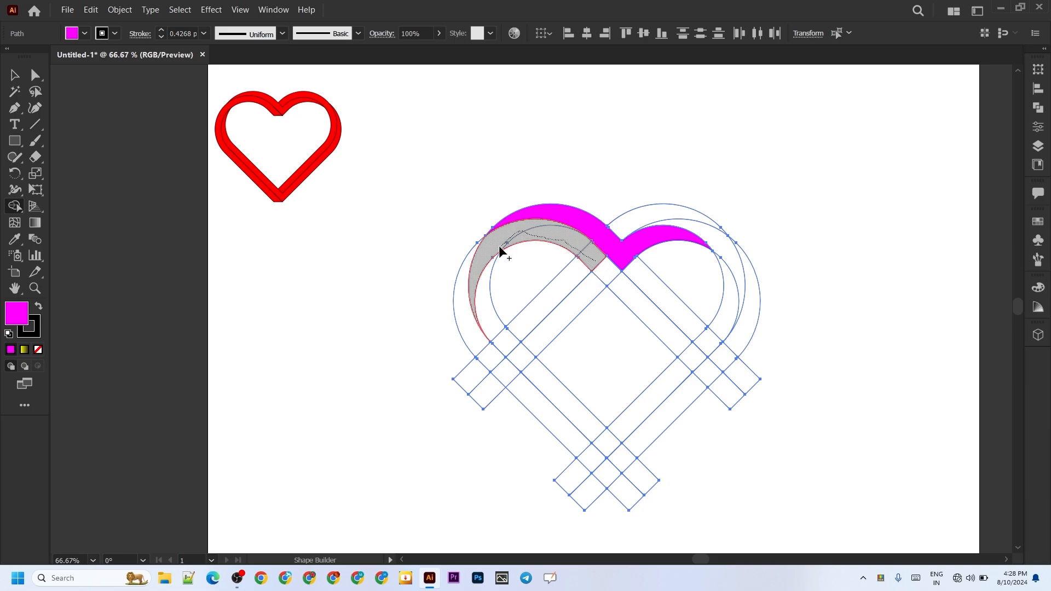
{"action": "mouse_move", "coordinate": [475, 266]}
{"action": "left_mouse_down"}
{"action": "mouse_move", "coordinate": [467, 309]}
{"action": "mouse_move", "coordinate": [508, 380]}
{"action": "mouse_move", "coordinate": [589, 458]}
{"action": "mouse_move", "coordinate": [596, 454]}
{"action": "left_mouse_up"}
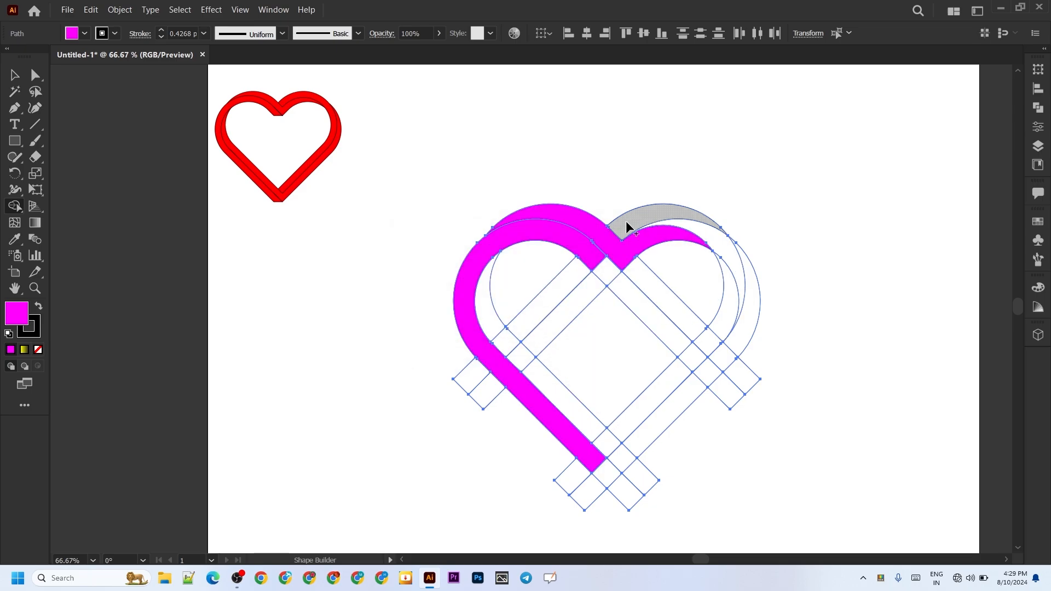
{"action": "mouse_move", "coordinate": [621, 227]}
{"action": "left_mouse_down"}
{"action": "mouse_move", "coordinate": [661, 213]}
{"action": "mouse_move", "coordinate": [689, 228]}
{"action": "mouse_move", "coordinate": [733, 279]}
{"action": "left_mouse_up"}
{"action": "left_click_drag", "start_coordinate": [736, 317], "coordinate": [652, 394]}
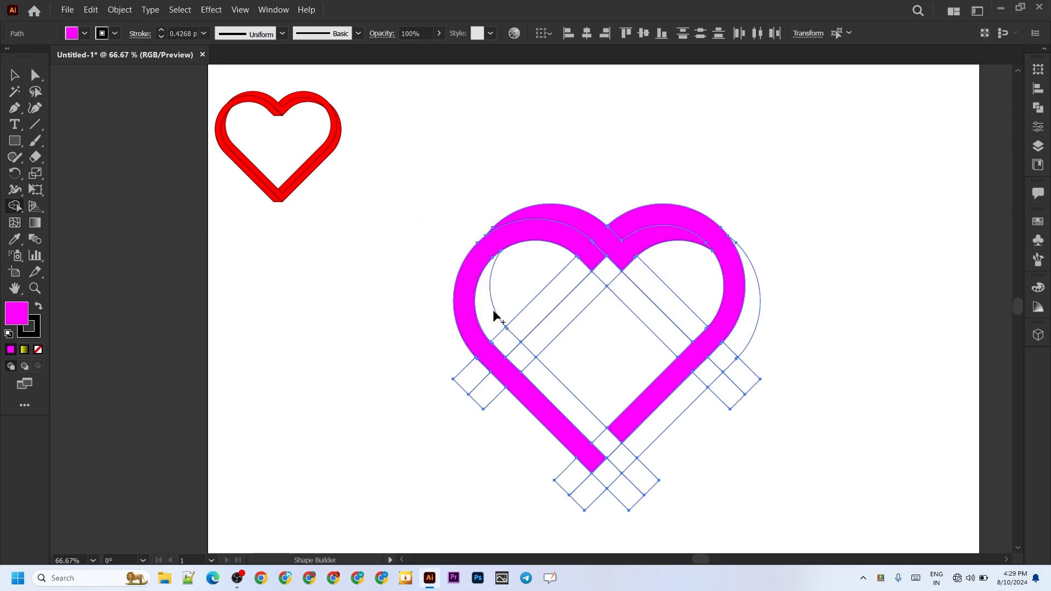
{"action": "mouse_move", "coordinate": [492, 316]}
{"action": "left_mouse_down"}
{"action": "mouse_move", "coordinate": [543, 385]}
{"action": "mouse_move", "coordinate": [629, 460]}
{"action": "mouse_move", "coordinate": [735, 344]}
{"action": "left_mouse_up"}
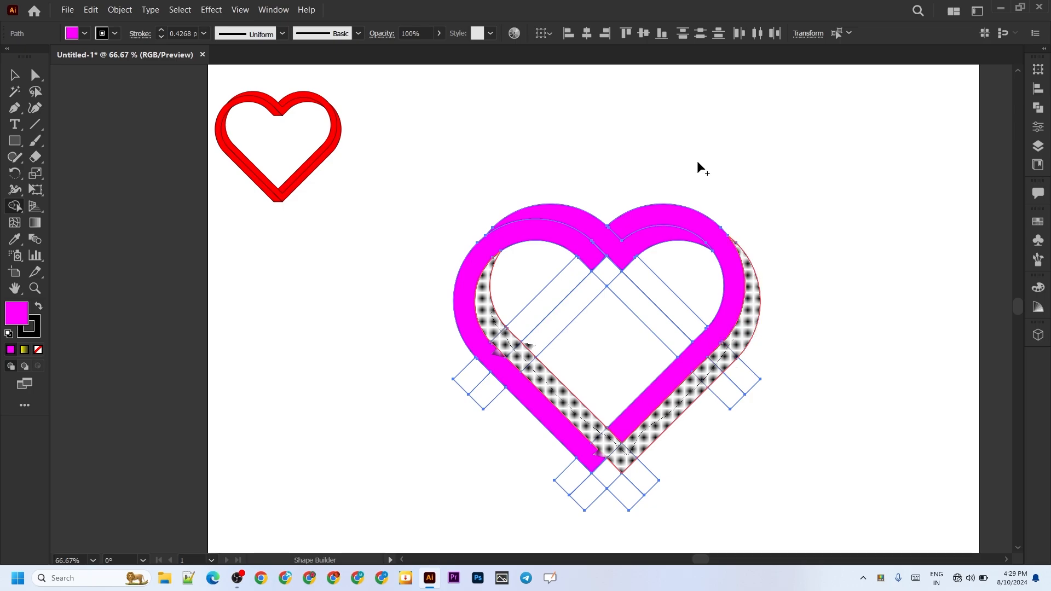
Step: Remove the leftover regions inside the heart, the protruding band ends on both sides, and the small diamond at the bottom tip
{"action": "mouse_move", "coordinate": [697, 163]}
{"action": "left_mouse_down"}
{"action": "mouse_move", "coordinate": [670, 301]}
{"action": "mouse_move", "coordinate": [634, 327]}
{"action": "mouse_move", "coordinate": [600, 328]}
{"action": "mouse_move", "coordinate": [535, 281]}
{"action": "mouse_move", "coordinate": [606, 276]}
{"action": "left_mouse_up"}
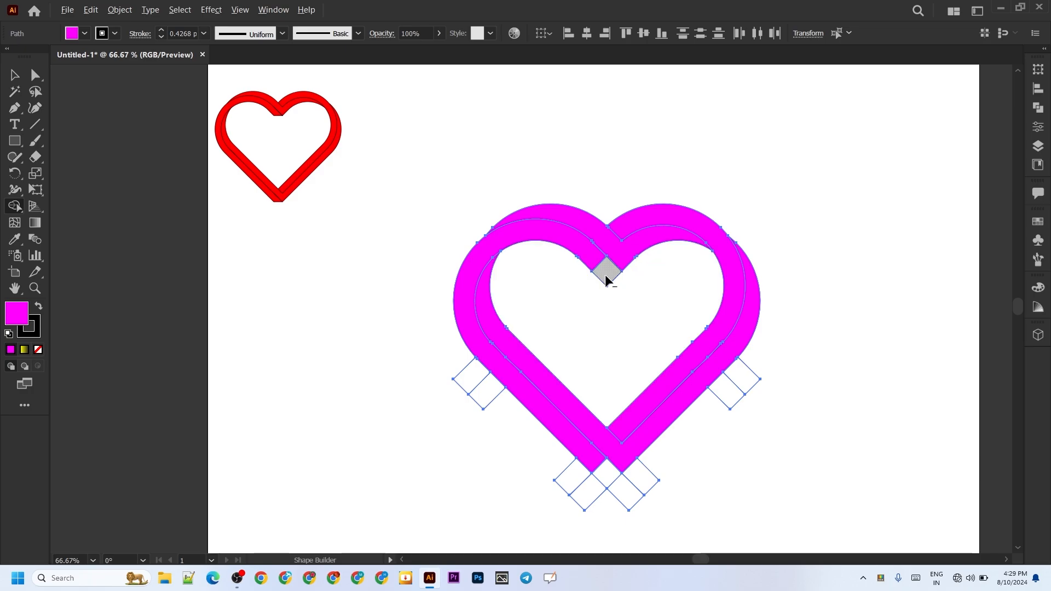
{"action": "left_click", "coordinate": [606, 277], "text": "alt"}
{"action": "left_click_drag", "start_coordinate": [491, 405], "coordinate": [492, 407]}
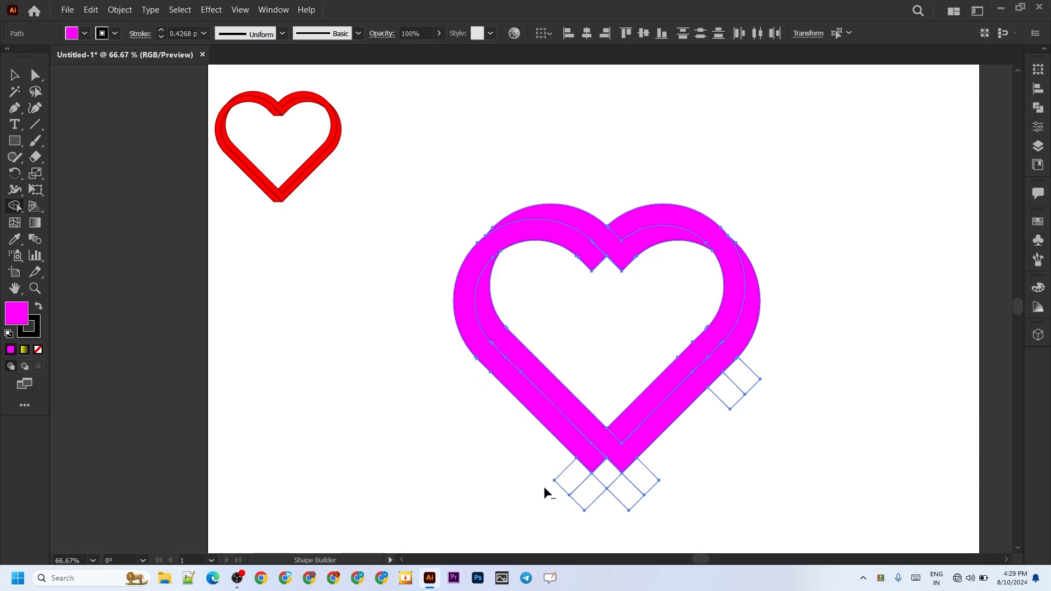
{"action": "mouse_move", "coordinate": [553, 469]}
{"action": "left_mouse_down"}
{"action": "mouse_move", "coordinate": [635, 518]}
{"action": "mouse_move", "coordinate": [669, 469]}
{"action": "mouse_move", "coordinate": [624, 490]}
{"action": "left_mouse_up"}
{"action": "left_click_drag", "start_coordinate": [772, 360], "coordinate": [714, 415]}
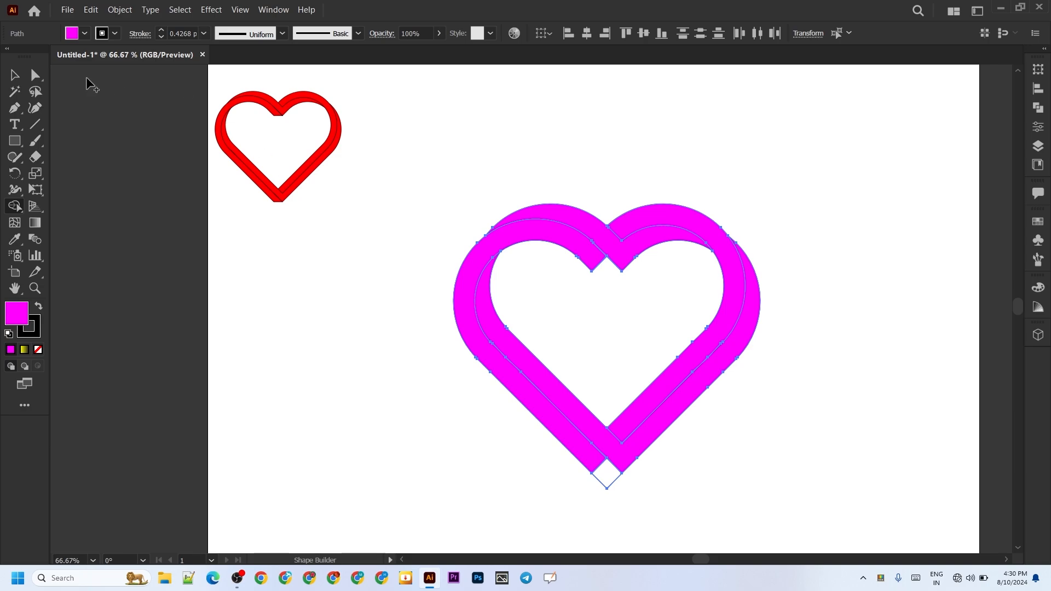
{"action": "left_click", "coordinate": [15, 75]}
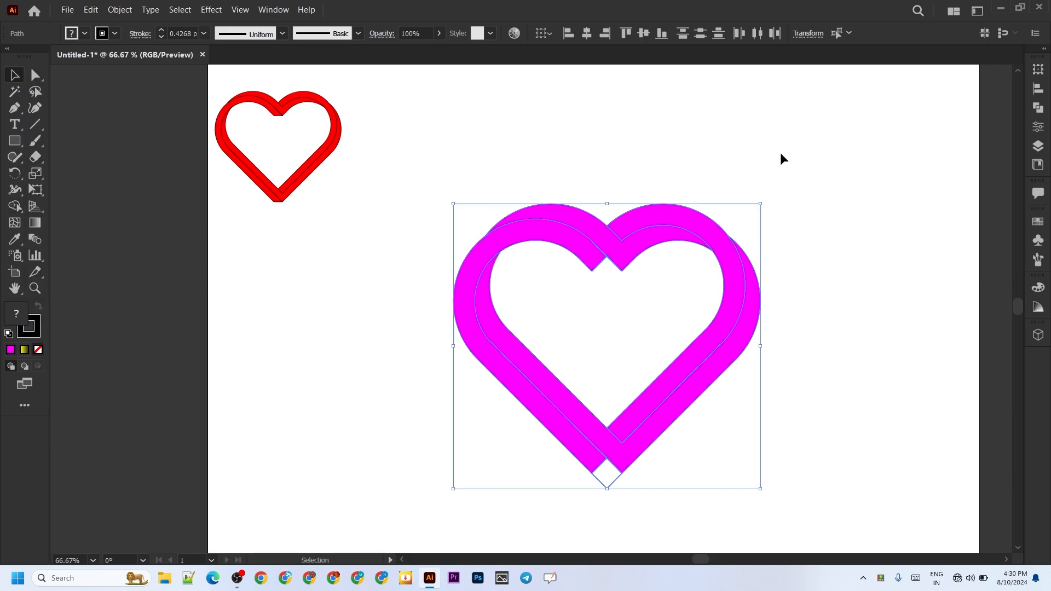
{"action": "left_click", "coordinate": [36, 75]}
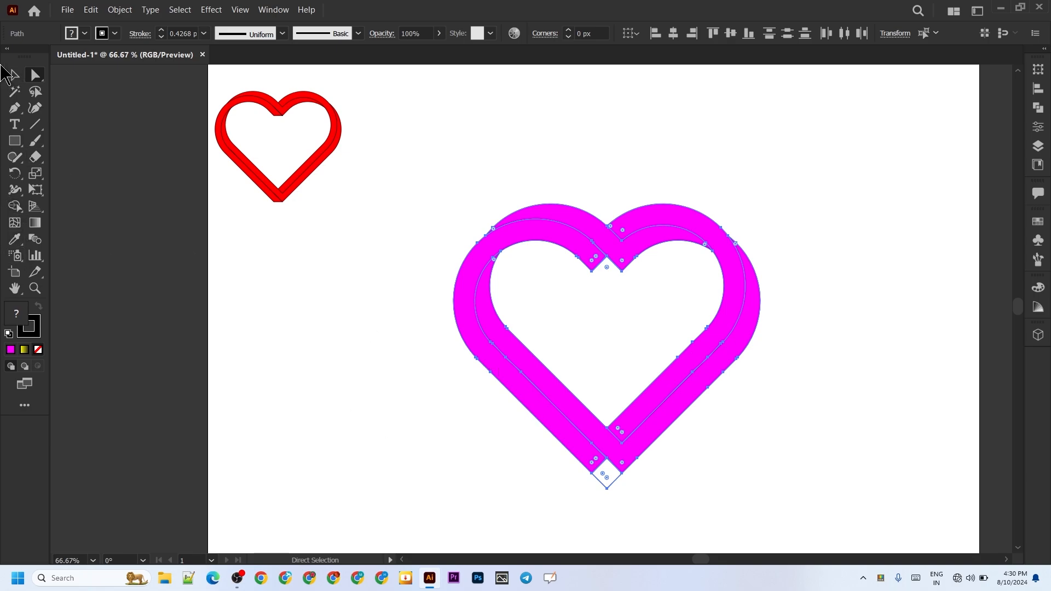
{"action": "left_click", "coordinate": [15, 75]}
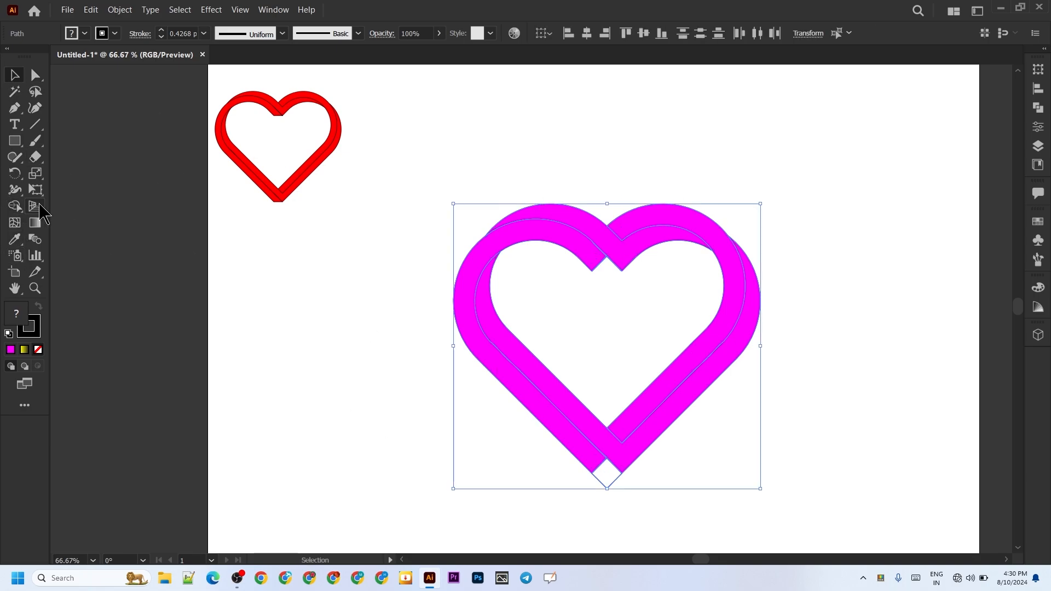
{"action": "left_click", "coordinate": [15, 206]}
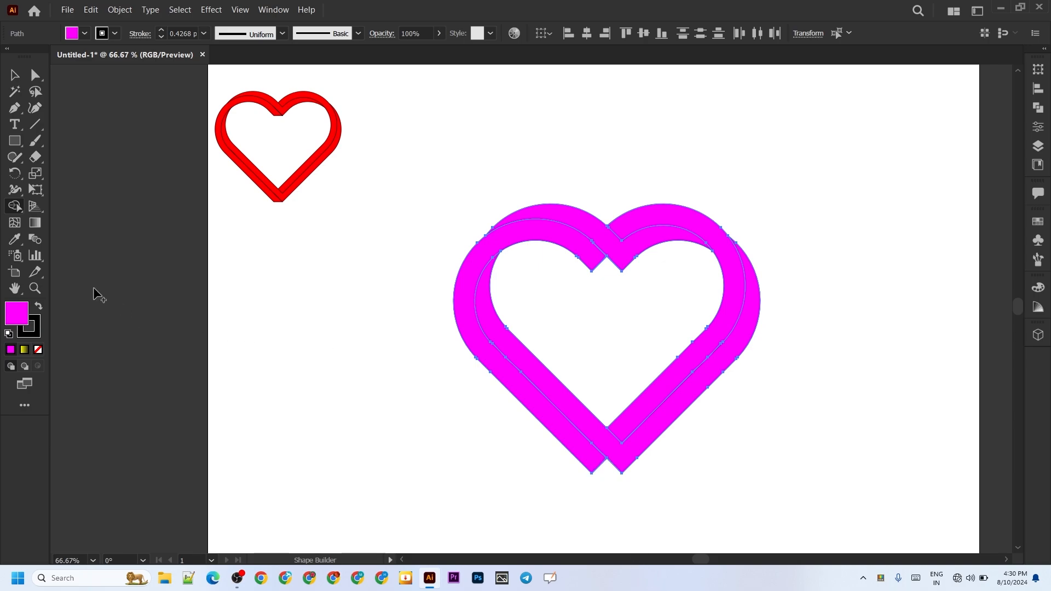
Step: Move the left band's inner anchor points at the bottom tip and top notch onto the adjoining bands' corners to make flat ends
{"action": "left_click", "coordinate": [35, 75]}
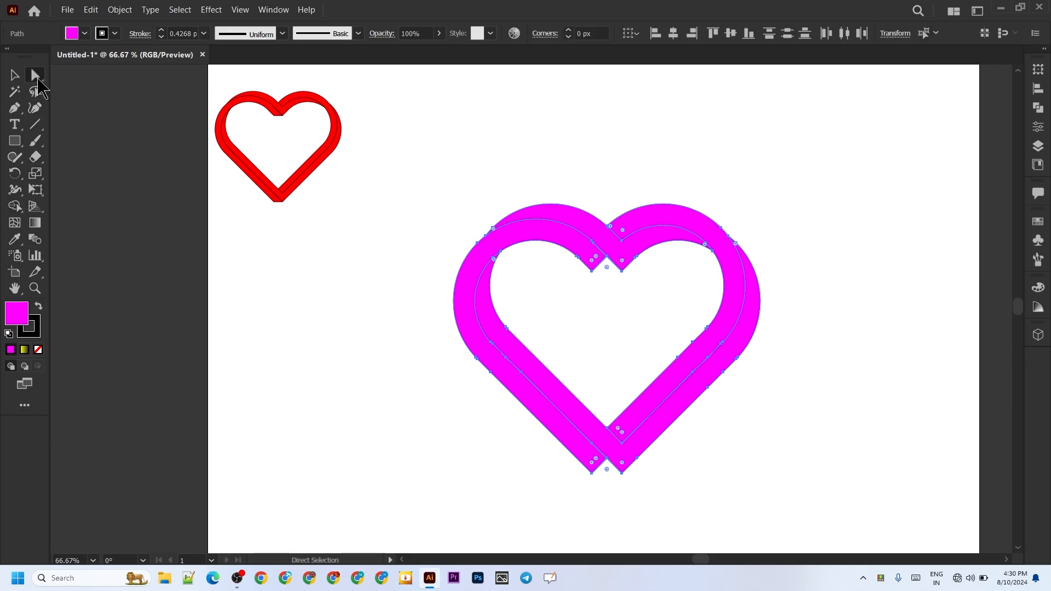
{"action": "left_click", "coordinate": [557, 486]}
{"action": "left_click", "coordinate": [602, 461]}
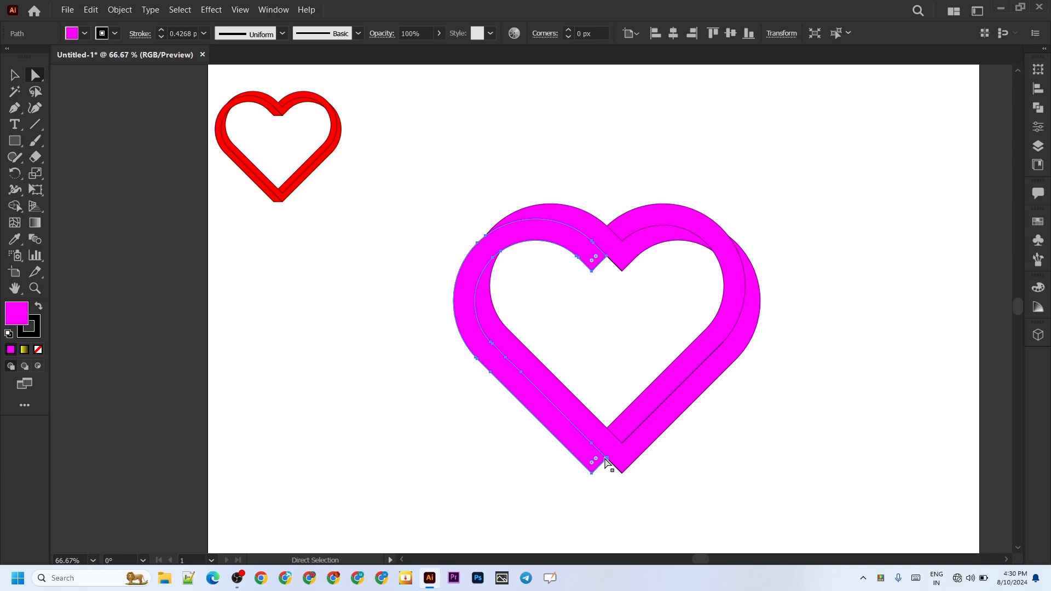
{"action": "left_click_drag", "start_coordinate": [607, 462], "coordinate": [617, 472]}
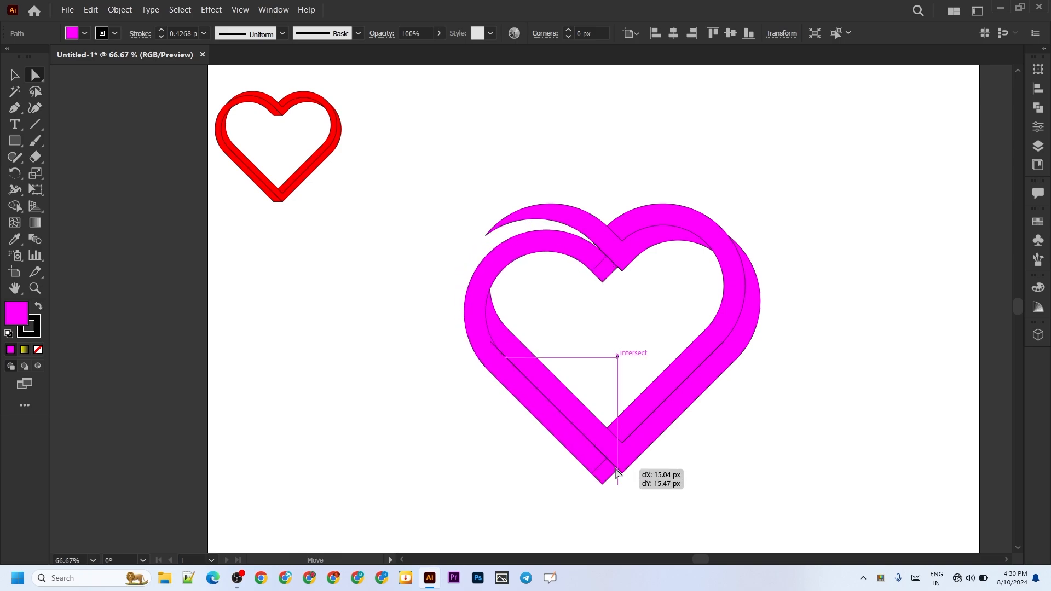
{"action": "key", "text": "ctrl+z"}
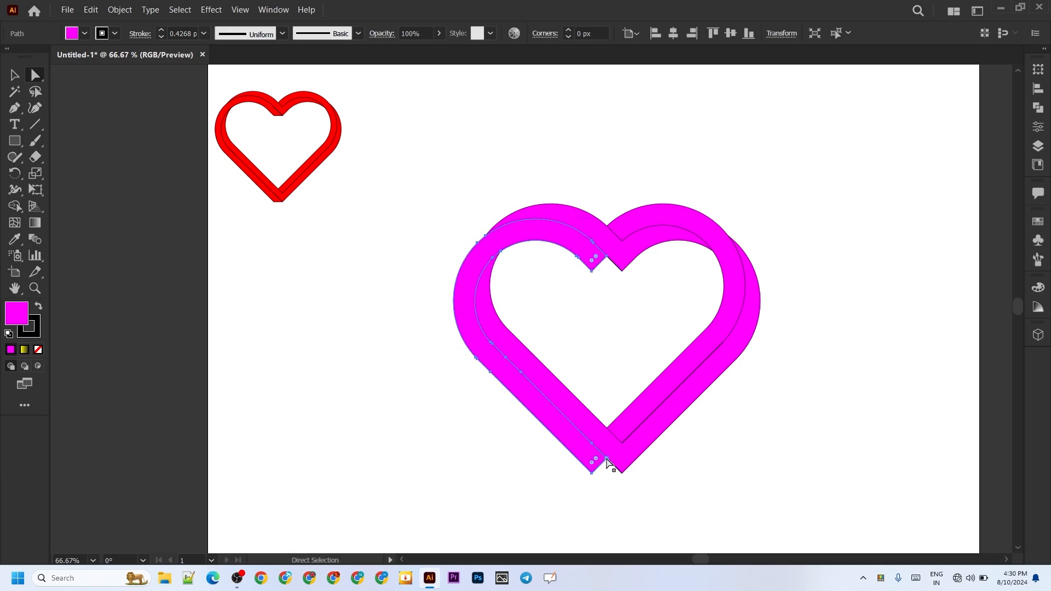
{"action": "left_click_drag", "start_coordinate": [608, 462], "coordinate": [621, 476]}
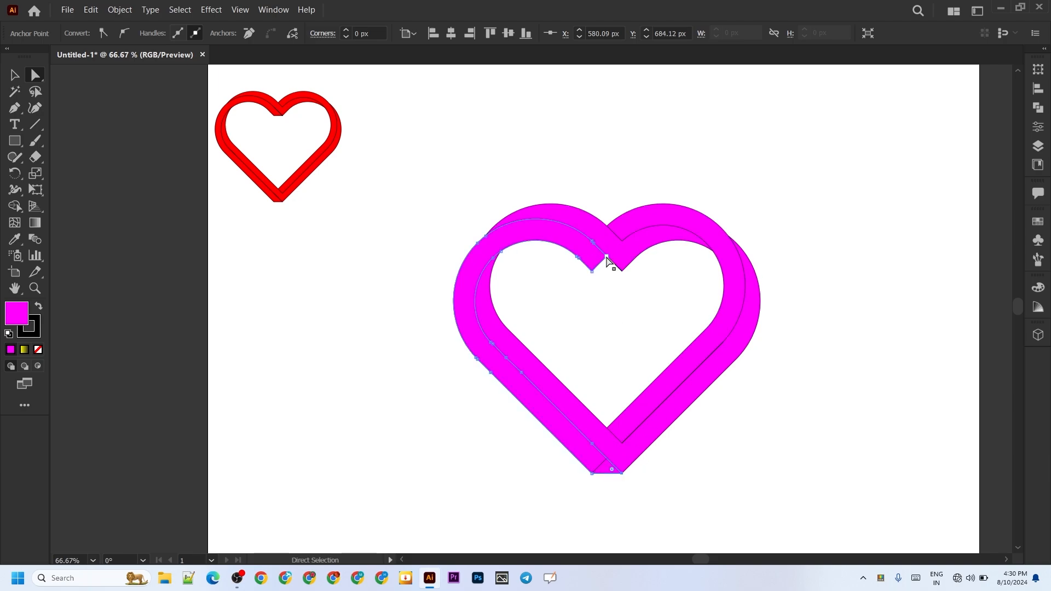
{"action": "left_click_drag", "start_coordinate": [611, 258], "coordinate": [621, 273]}
{"action": "left_click", "coordinate": [592, 384]}
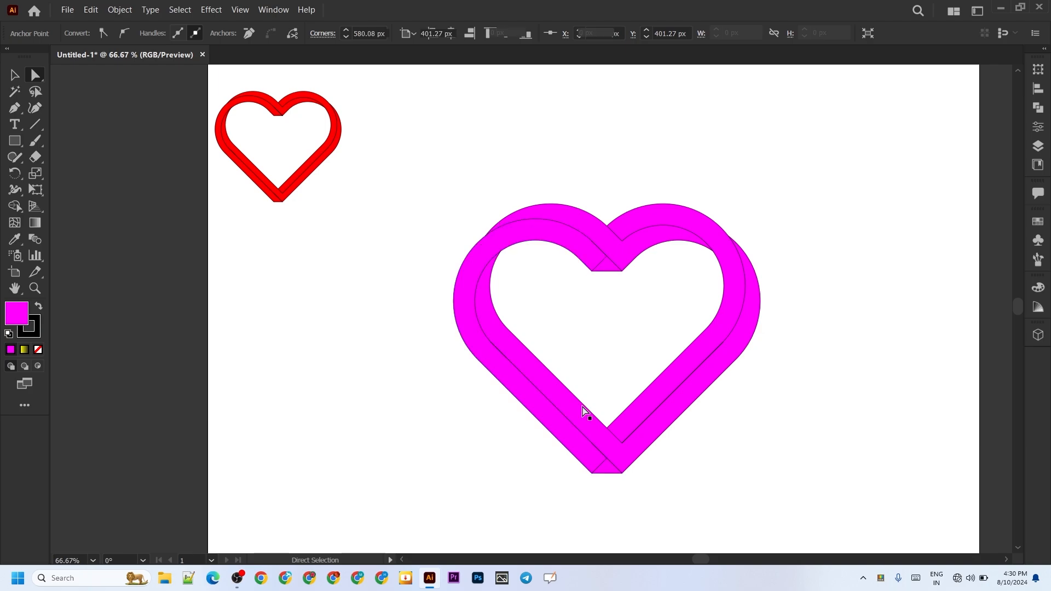
Step: Delete the stray diagonal line segments left at the heart's bottom tip and top notch, and deselect
{"action": "left_click", "coordinate": [602, 472]}
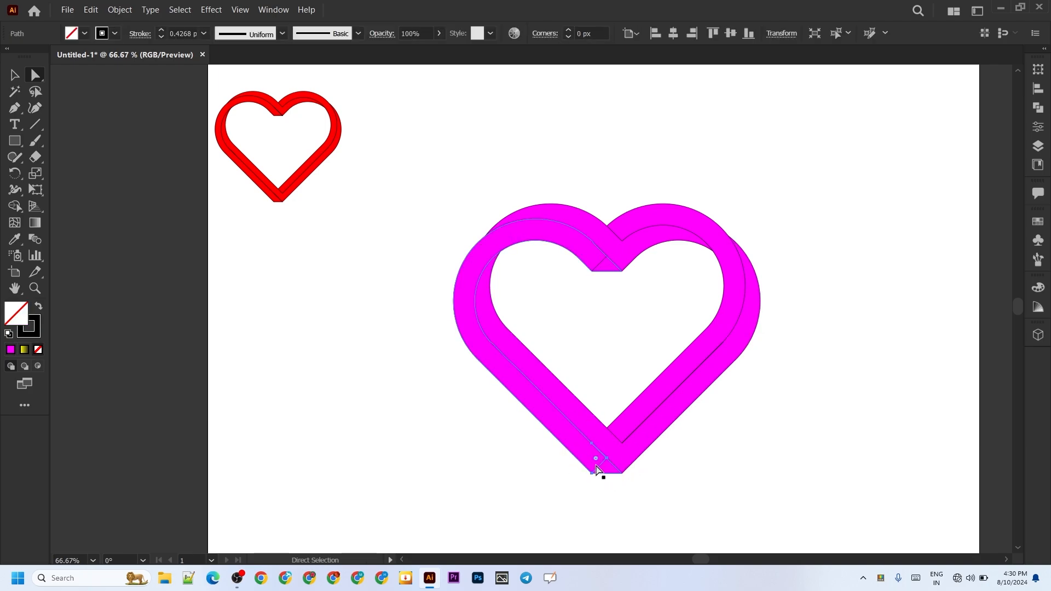
{"action": "key", "text": "Delete"}
{"action": "key", "text": "Delete"}
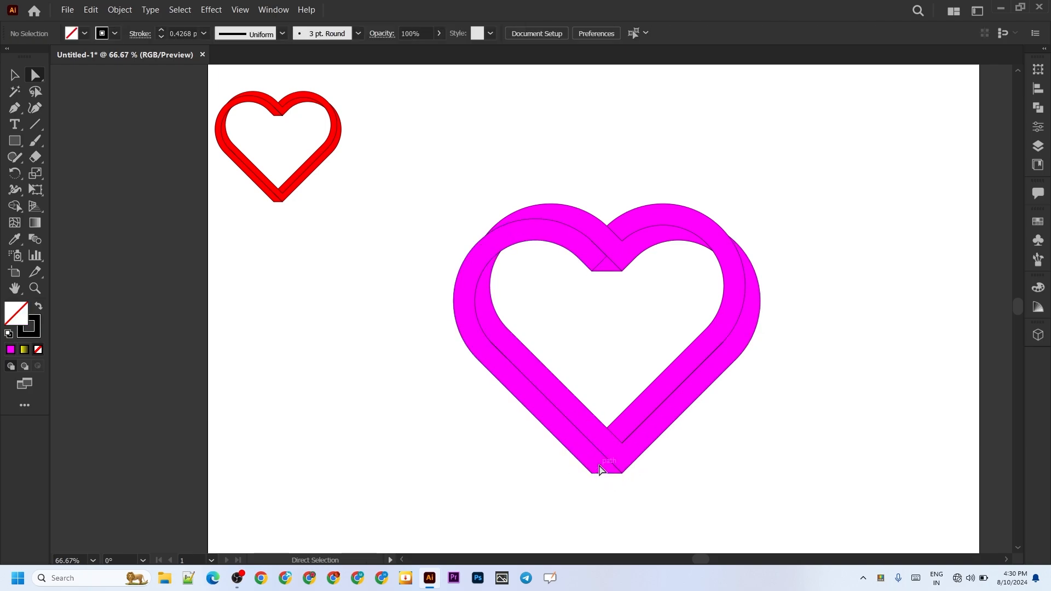
{"action": "left_click", "coordinate": [598, 271]}
{"action": "left_click", "coordinate": [586, 317]}
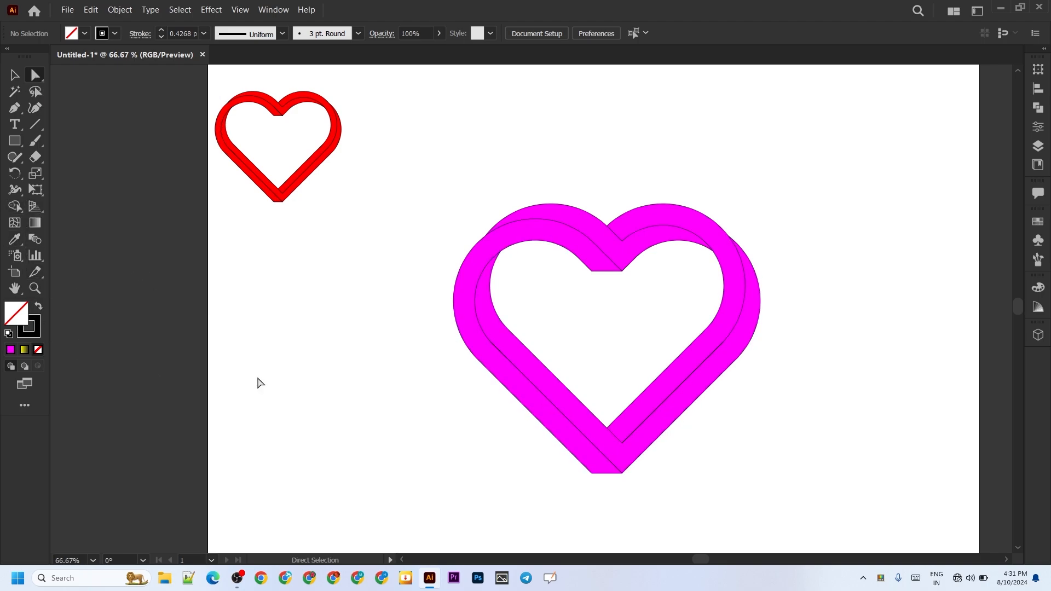
Step: Fill the V-shaped band with a linear yellow-to-black gradient running from lower right to upper left at about 151°
{"action": "left_click", "coordinate": [518, 356]}
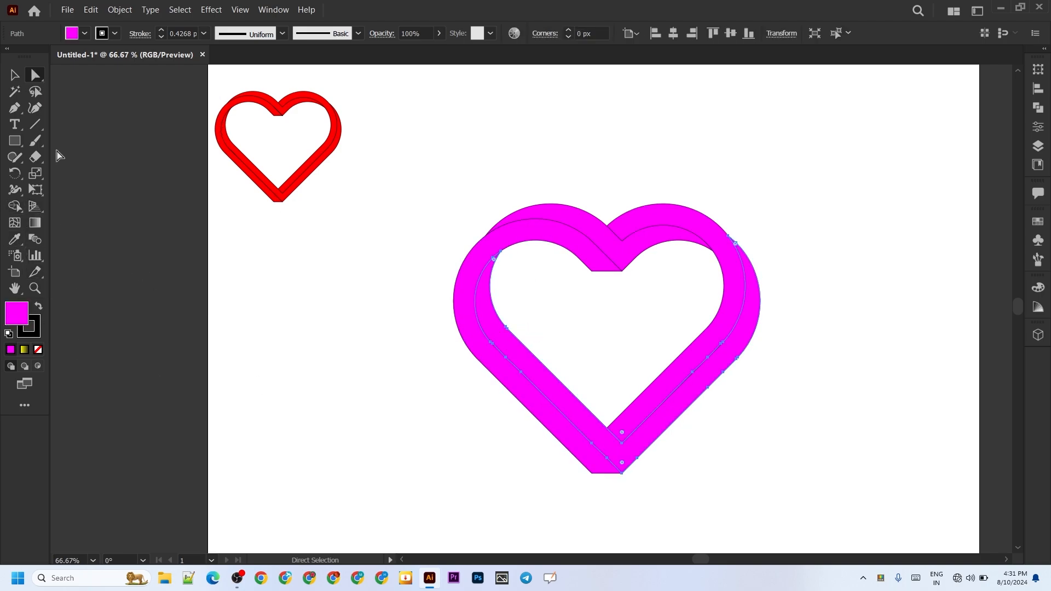
{"action": "double_click", "coordinate": [36, 223]}
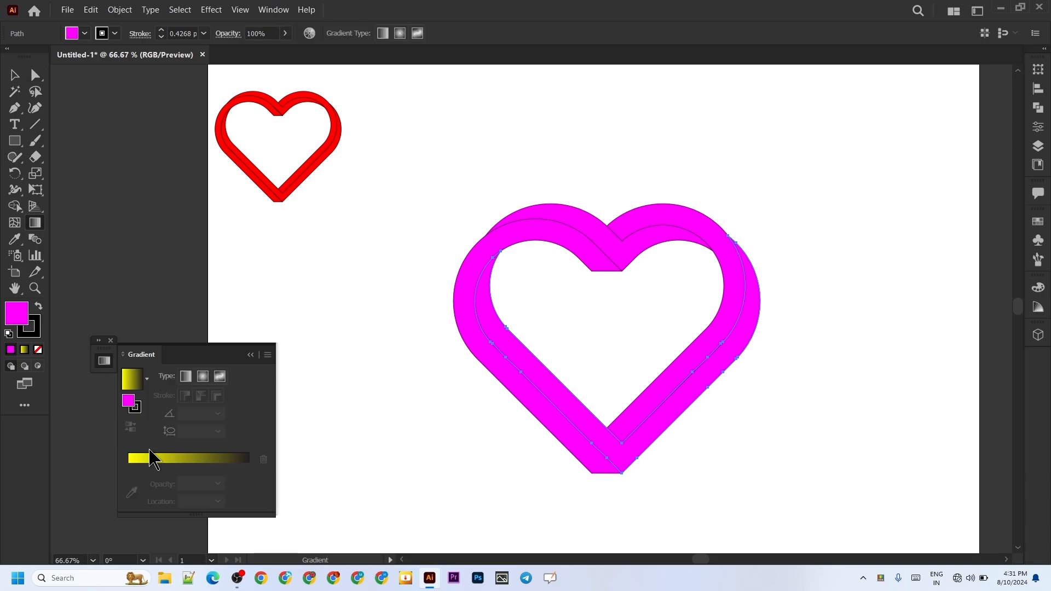
{"action": "left_click", "coordinate": [198, 461]}
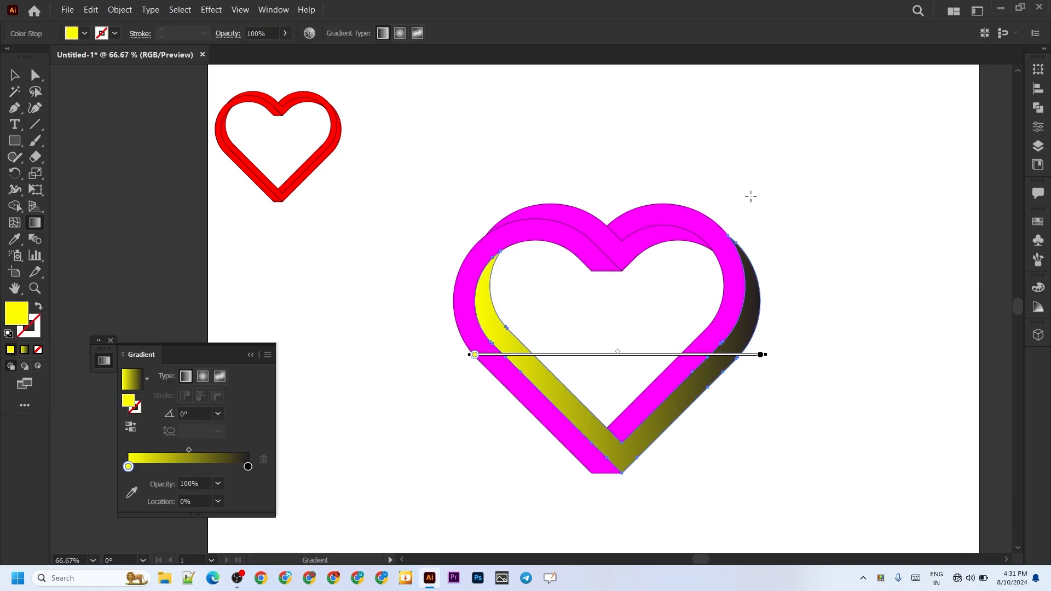
{"action": "mouse_move", "coordinate": [441, 256]}
{"action": "left_mouse_down"}
{"action": "mouse_move", "coordinate": [747, 387]}
{"action": "mouse_move", "coordinate": [835, 362]}
{"action": "mouse_move", "coordinate": [830, 399]}
{"action": "mouse_move", "coordinate": [717, 452]}
{"action": "left_mouse_up"}
{"action": "mouse_move", "coordinate": [627, 87]}
{"action": "left_mouse_down"}
{"action": "mouse_move", "coordinate": [619, 418]}
{"action": "mouse_move", "coordinate": [586, 583]}
{"action": "mouse_move", "coordinate": [500, 535]}
{"action": "mouse_move", "coordinate": [582, 523]}
{"action": "left_mouse_up"}
{"action": "left_click_drag", "start_coordinate": [673, 492], "coordinate": [473, 200]}
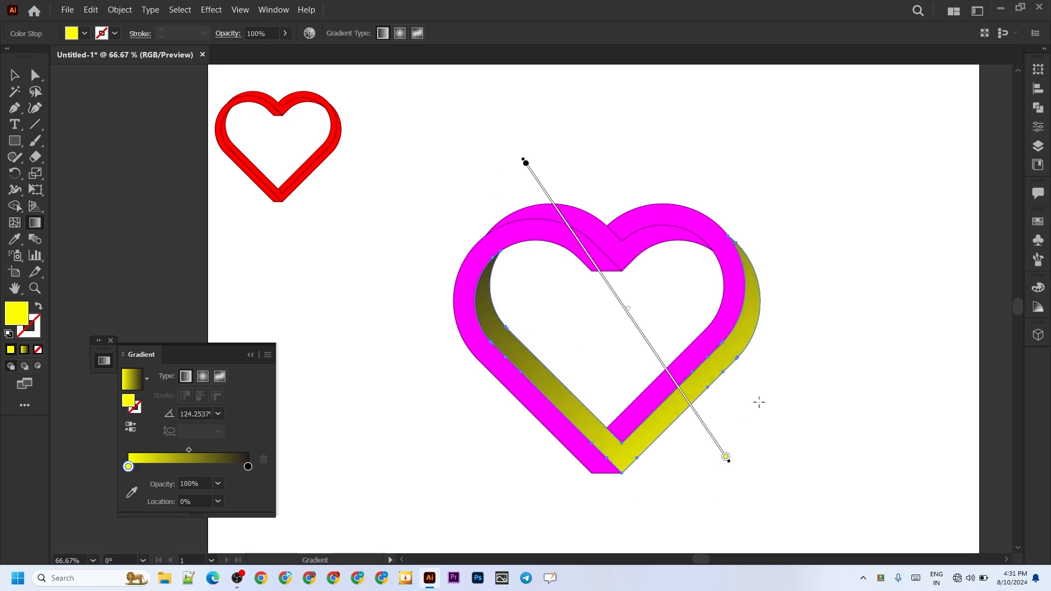
{"action": "mouse_move", "coordinate": [802, 401]}
{"action": "left_mouse_down"}
{"action": "mouse_move", "coordinate": [705, 359]}
{"action": "mouse_move", "coordinate": [511, 301]}
{"action": "mouse_move", "coordinate": [420, 190]}
{"action": "mouse_move", "coordinate": [396, 193]}
{"action": "left_mouse_up"}
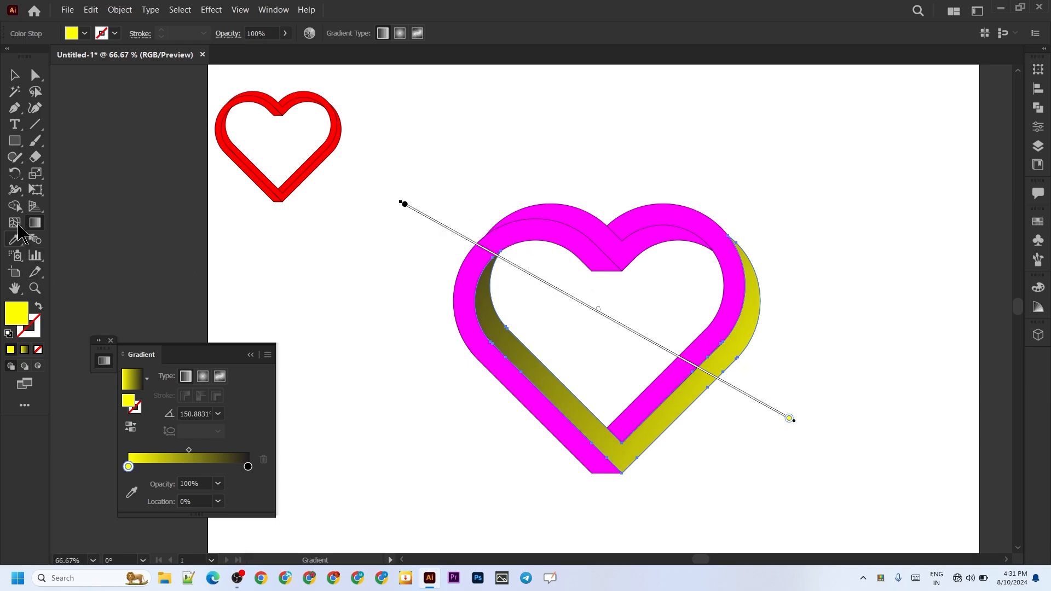
Step: Copy the yellow-to-black gradient from the V-shaped band onto the left magenta band with the Eyedropper
{"action": "left_click", "coordinate": [36, 81]}
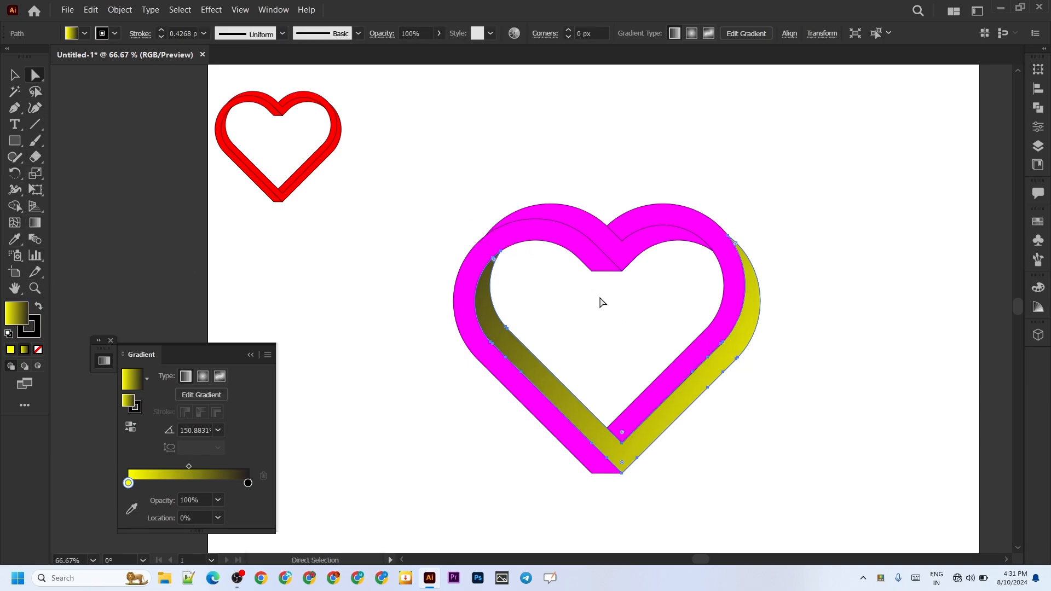
{"action": "left_click", "coordinate": [560, 235]}
{"action": "left_click", "coordinate": [15, 239]}
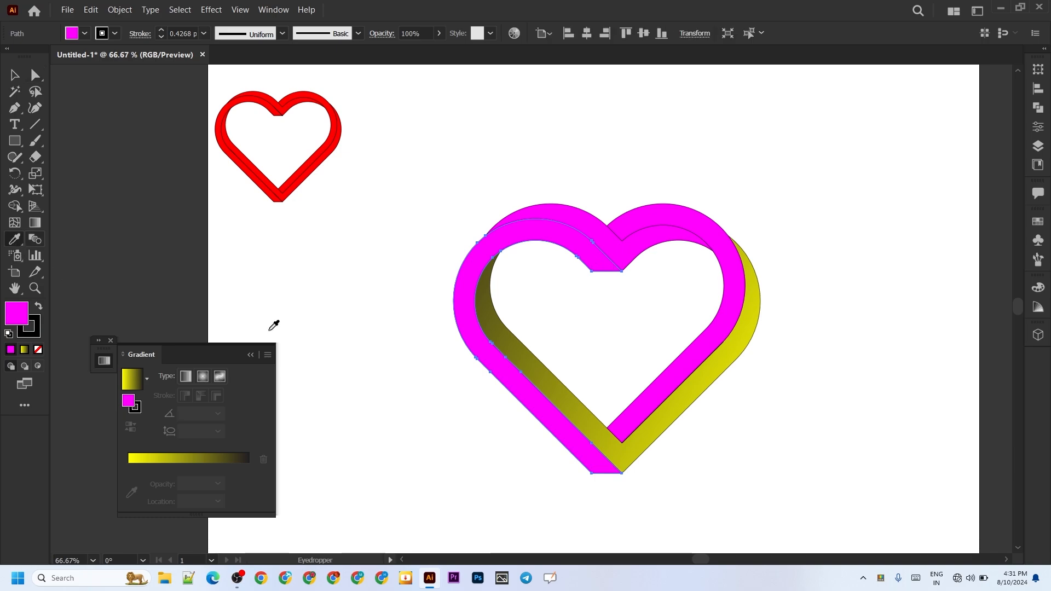
{"action": "left_click", "coordinate": [546, 376]}
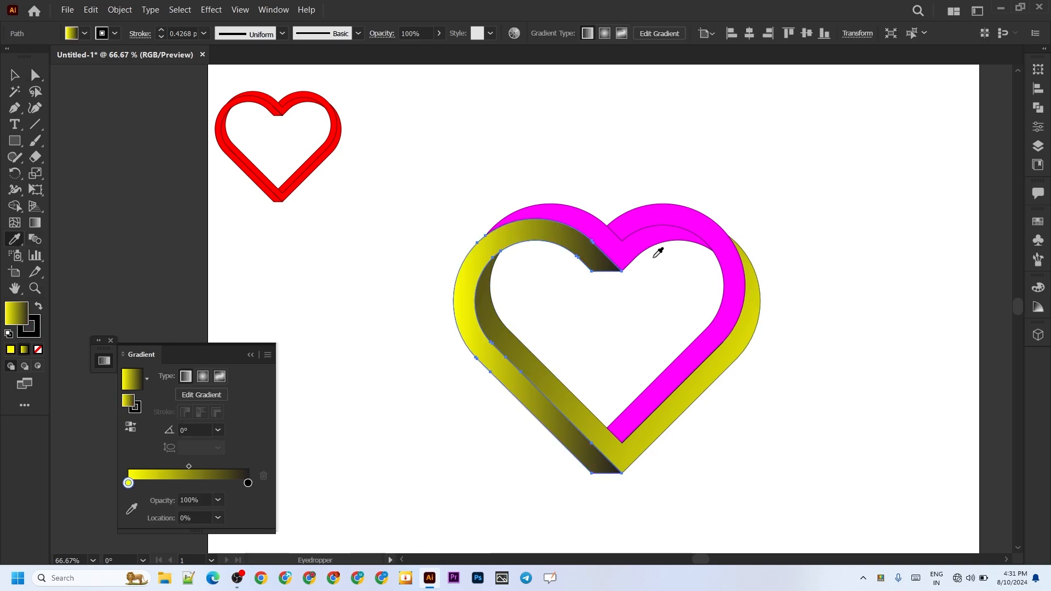
Step: Sample the left band's gradient with the Eyedropper to fill the magenta arch band across the top of the heart
{"action": "key", "text": "a"}
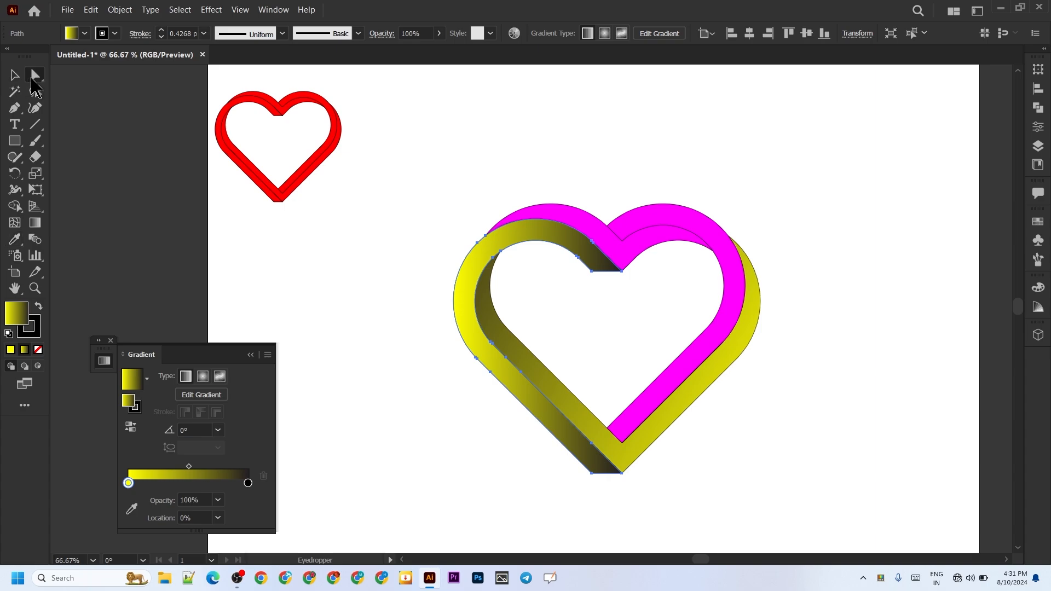
{"action": "left_click", "coordinate": [633, 247]}
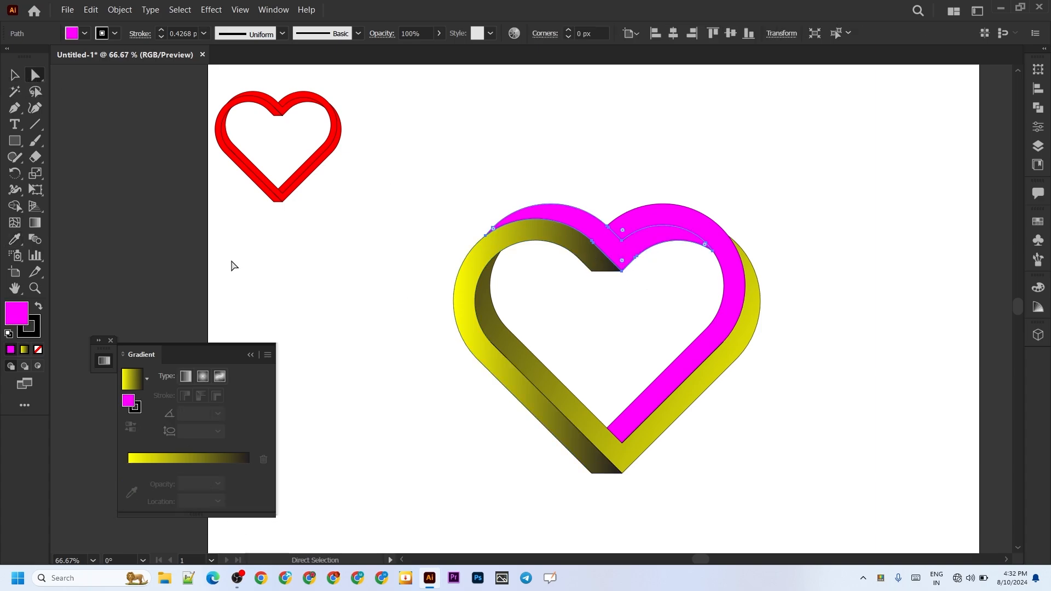
{"action": "key", "text": "i"}
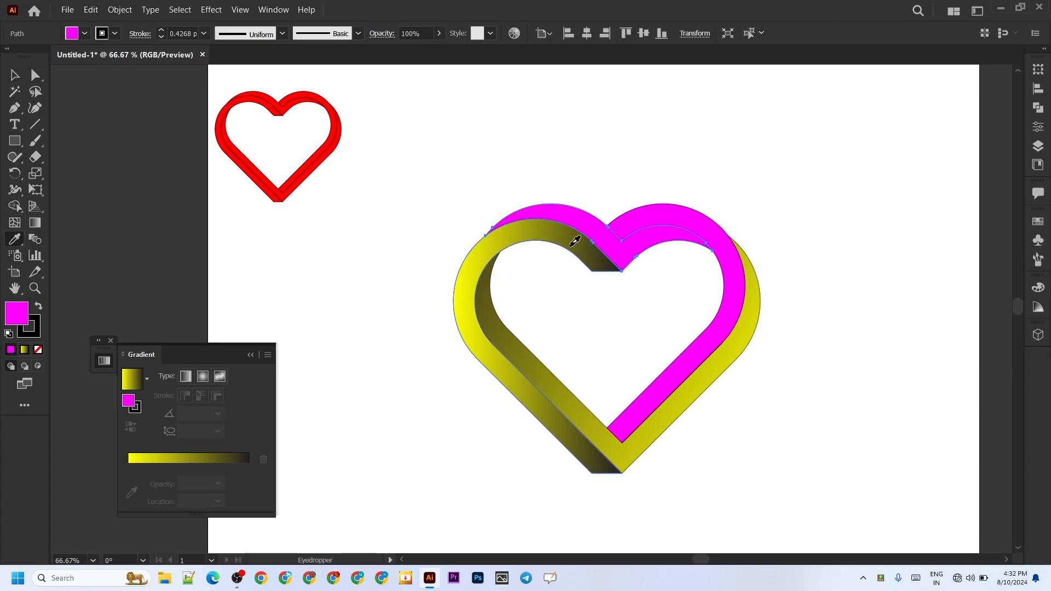
{"action": "left_click", "coordinate": [571, 234]}
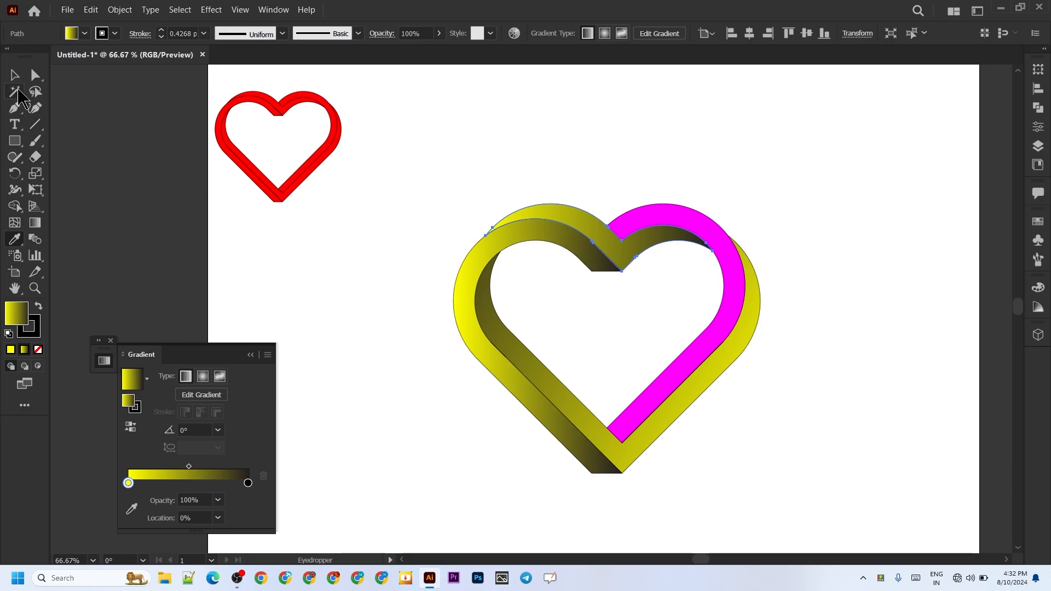
Step: Copy the yellow-to-black gradient onto the remaining magenta band on the heart's right side with the Eyedropper, and close the gradient settings
{"action": "left_click", "coordinate": [36, 75]}
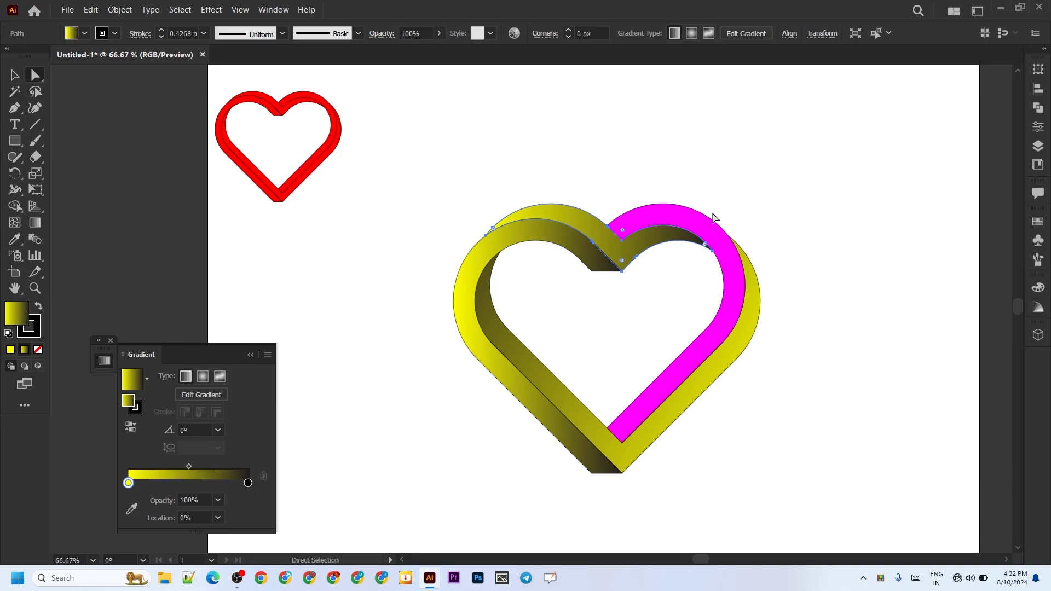
{"action": "left_click", "coordinate": [711, 240]}
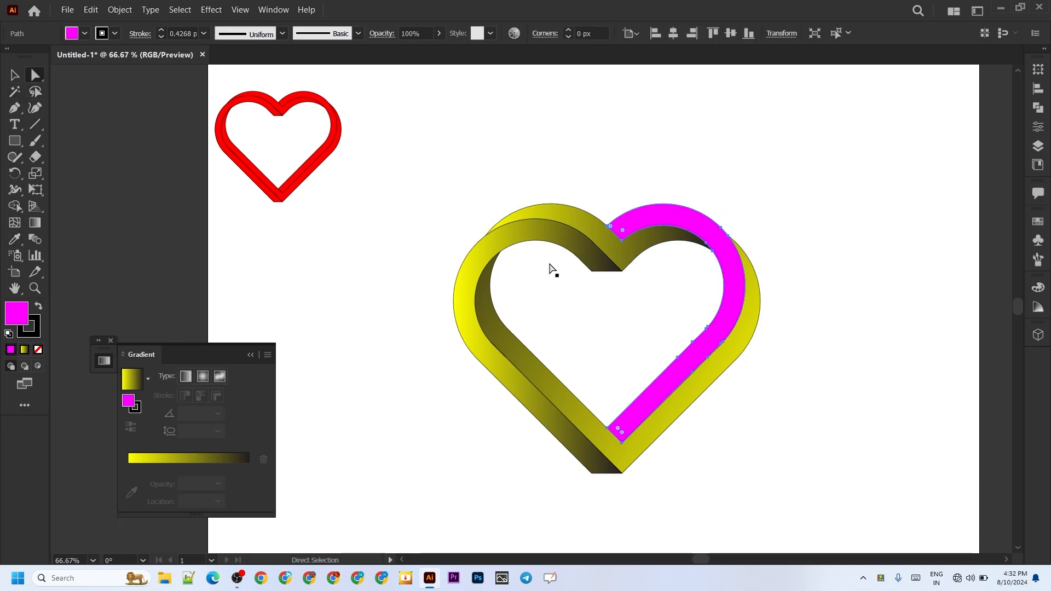
{"action": "left_click", "coordinate": [19, 244]}
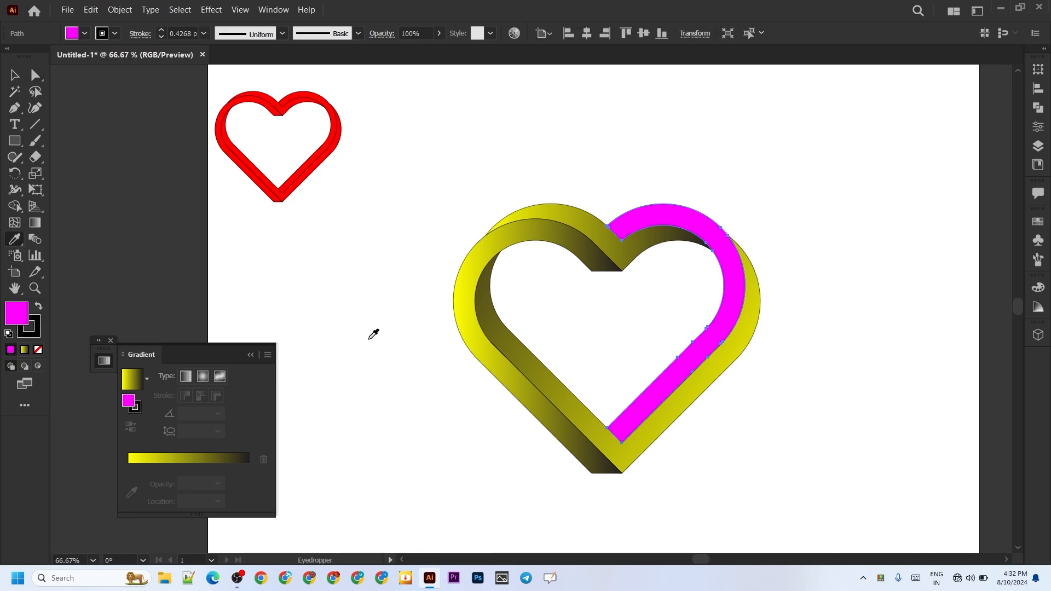
{"action": "left_click", "coordinate": [619, 233]}
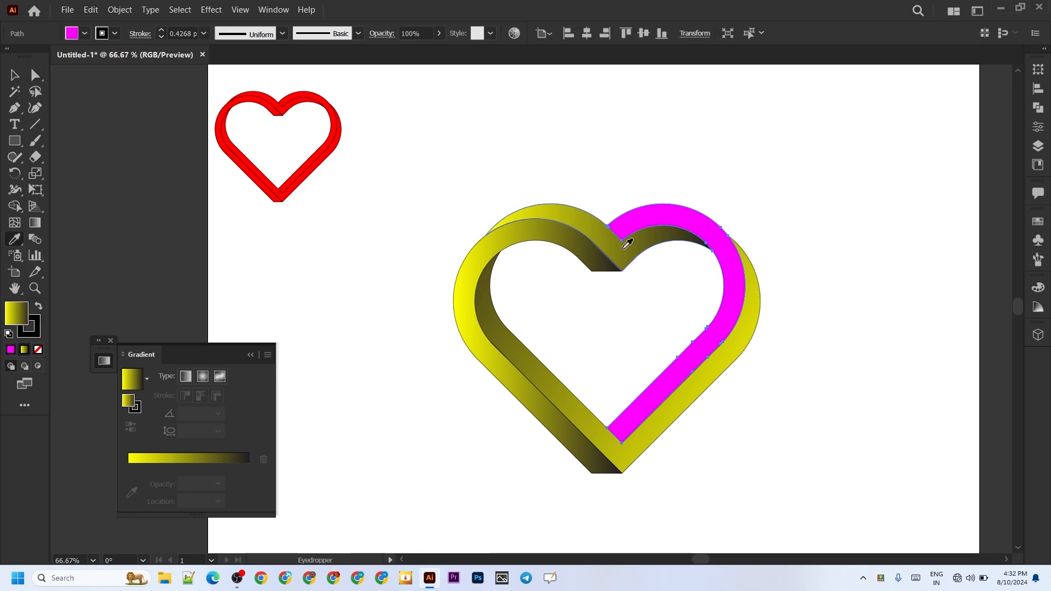
{"action": "left_click", "coordinate": [328, 292]}
{"action": "key", "text": "ctrl+z"}
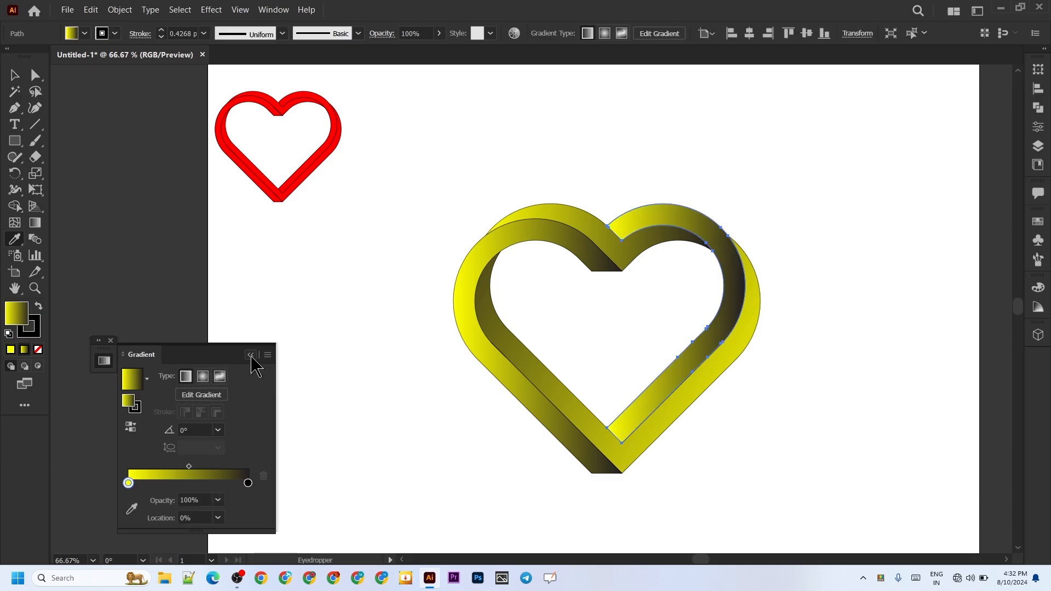
{"action": "left_click", "coordinate": [110, 341]}
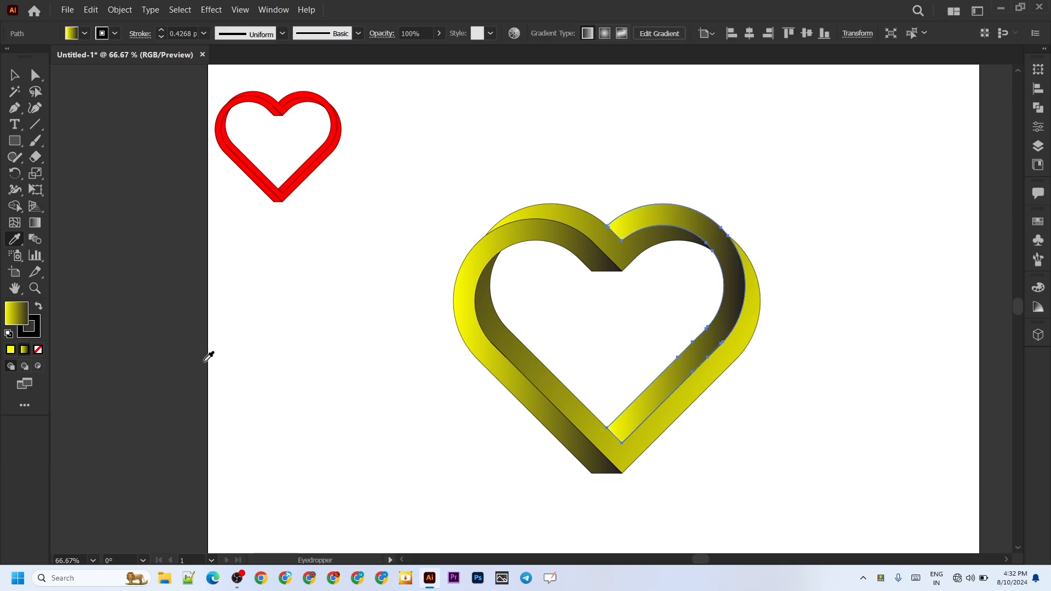
Step: Select all pieces of the large gradient heart and set their stroke to none
{"action": "scroll", "coordinate": [485, 414], "scroll_direction": "up", "scroll_amount": 3}
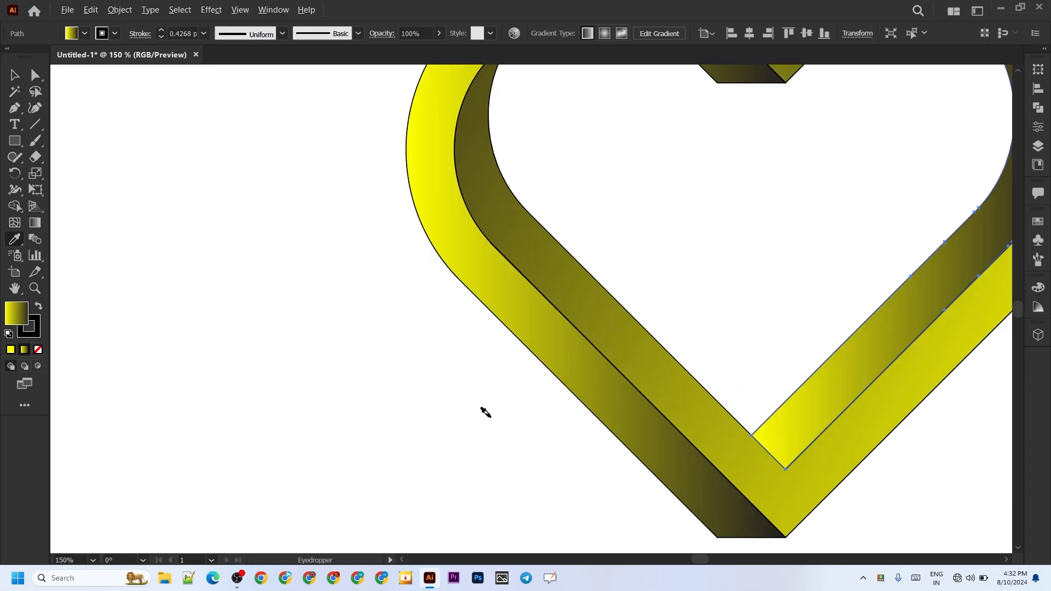
{"action": "scroll", "coordinate": [485, 412], "scroll_direction": "down", "scroll_amount": 3}
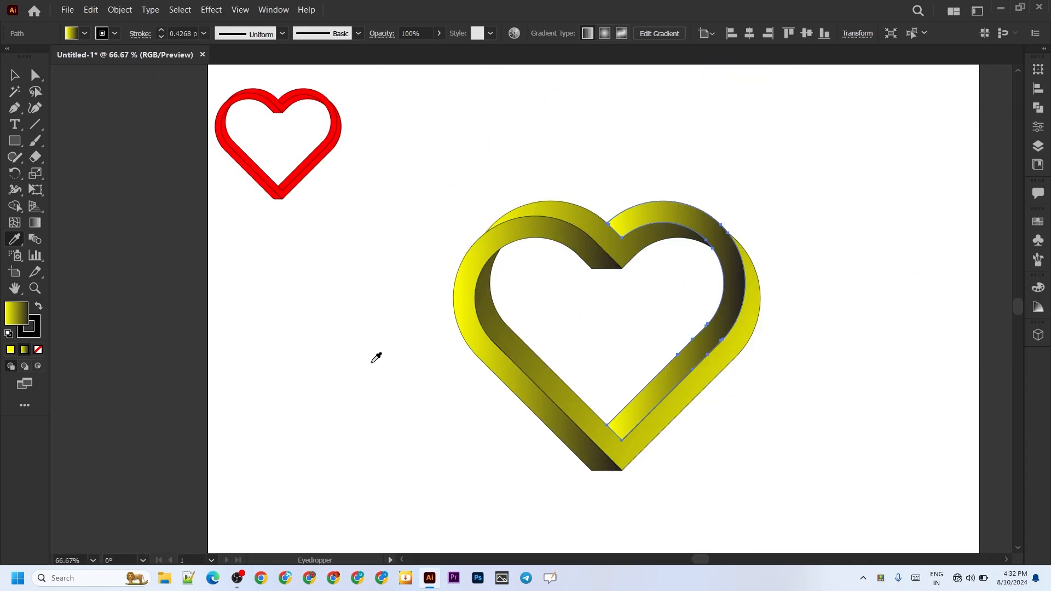
{"action": "scroll", "coordinate": [309, 348], "scroll_direction": "right", "scroll_amount": 3}
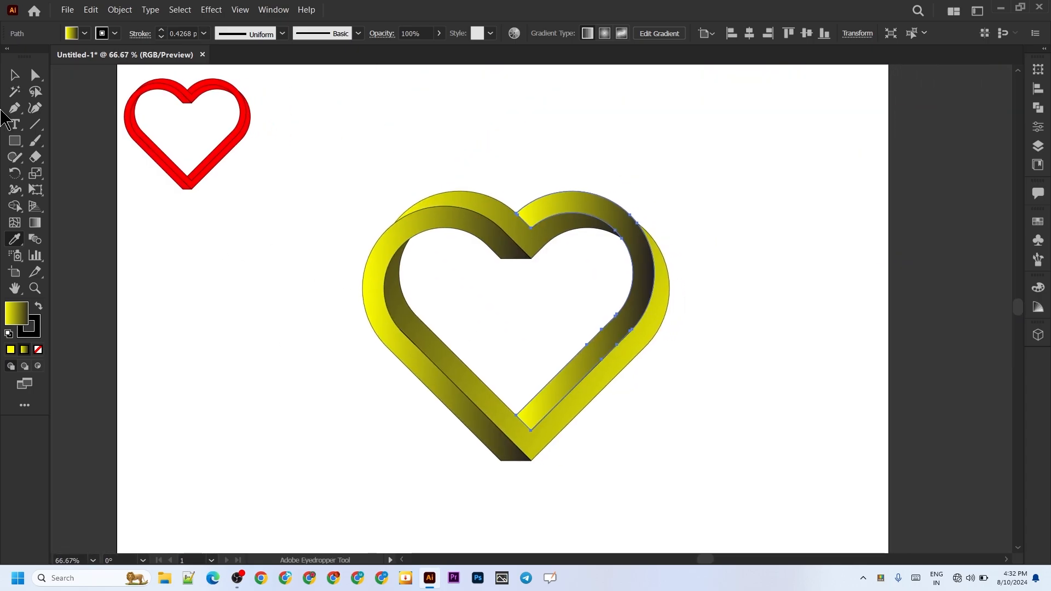
{"action": "left_click", "coordinate": [22, 76]}
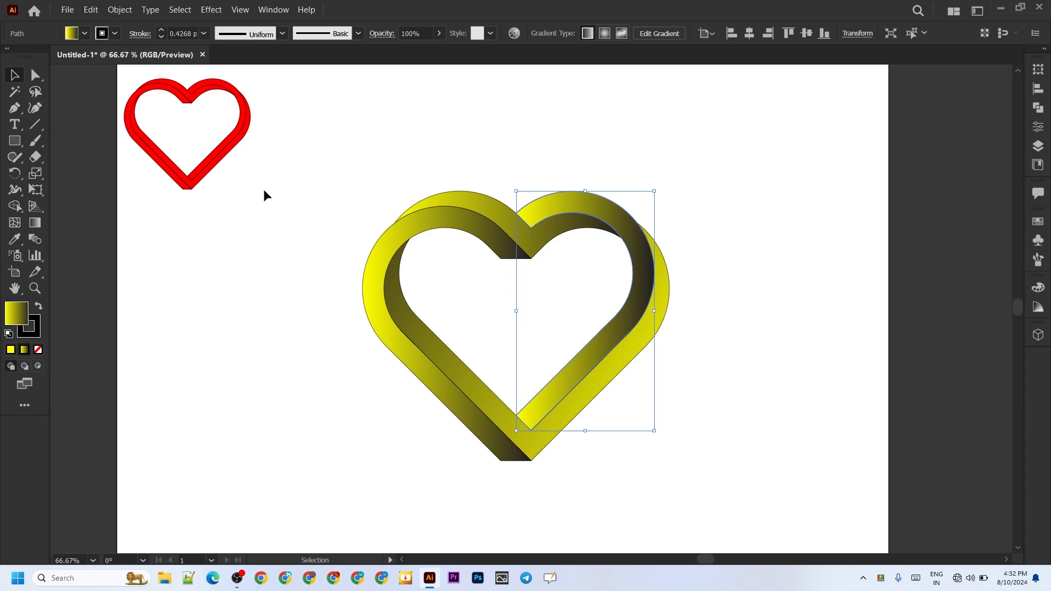
{"action": "left_click_drag", "start_coordinate": [703, 149], "coordinate": [302, 483]}
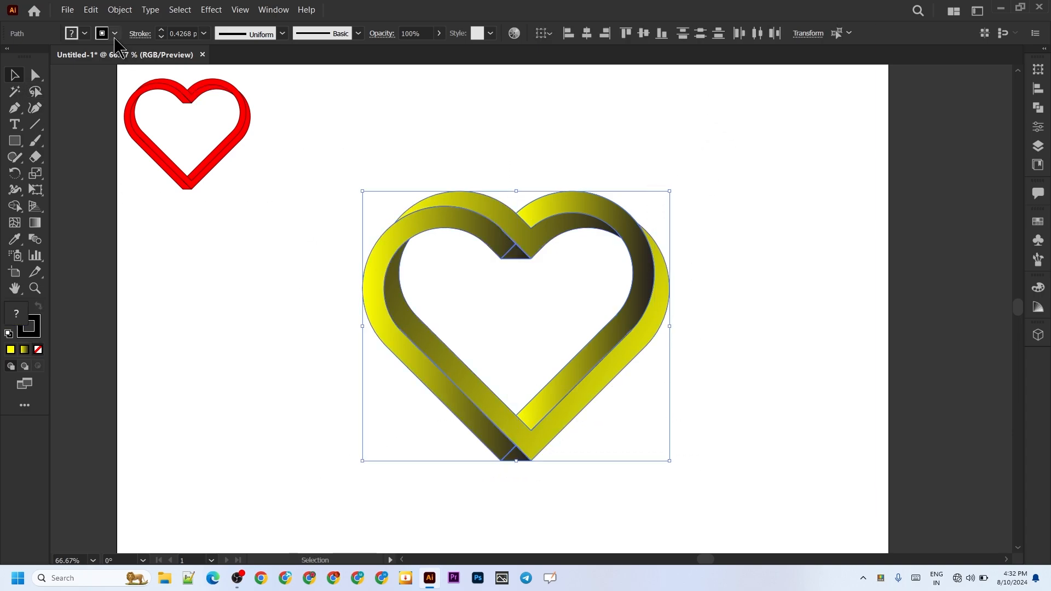
{"action": "left_click", "coordinate": [84, 33]}
{"action": "left_click", "coordinate": [11, 58]}
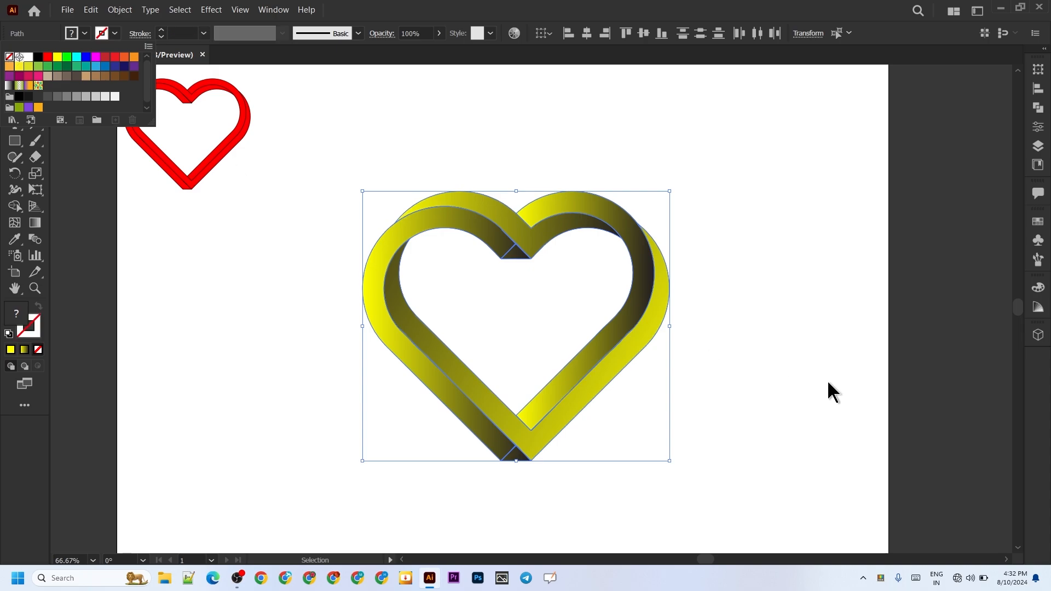
{"action": "left_click", "coordinate": [791, 375]}
Step: Apply a black Multiply drop shadow to the whole gradient heart with 75% opacity, 7 px X and Y offsets and 5 px blur, and deselect
{"action": "left_click_drag", "start_coordinate": [676, 316], "coordinate": [325, 478]}
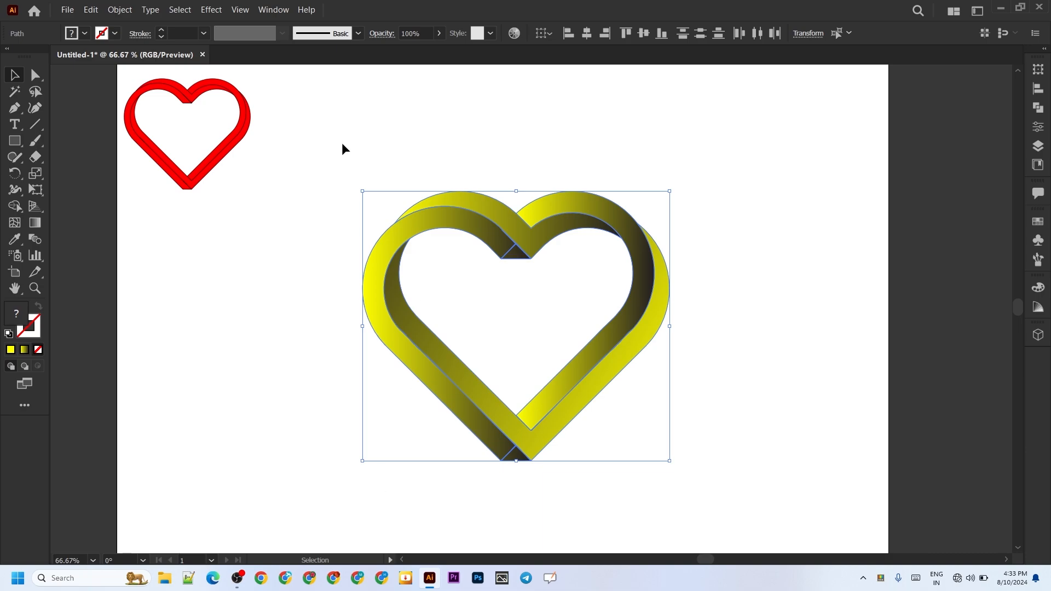
{"action": "left_click", "coordinate": [212, 10]}
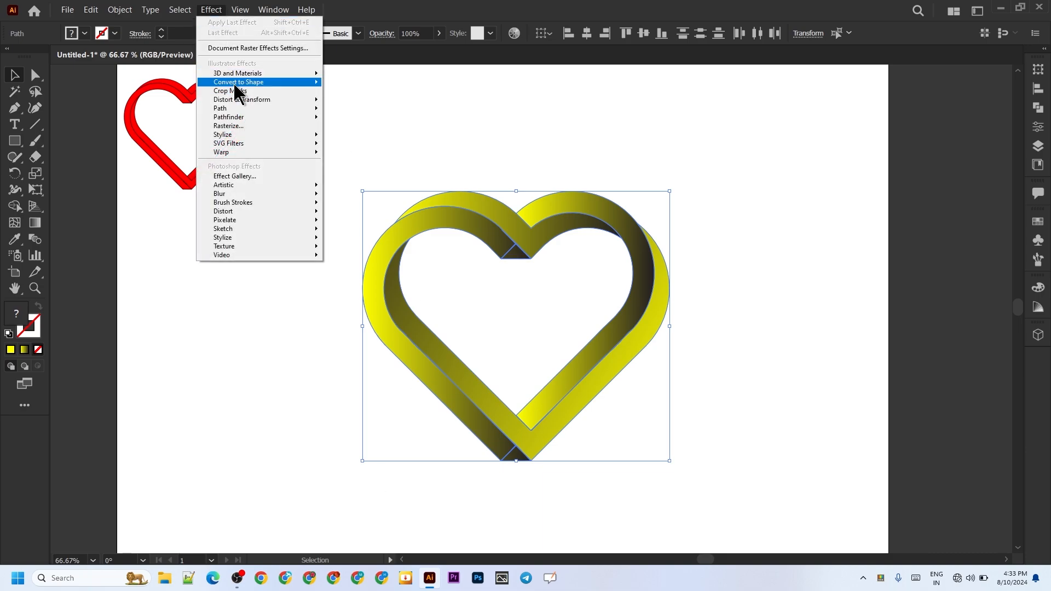
{"action": "mouse_move", "coordinate": [249, 139]}
{"action": "left_click", "coordinate": [358, 137]}
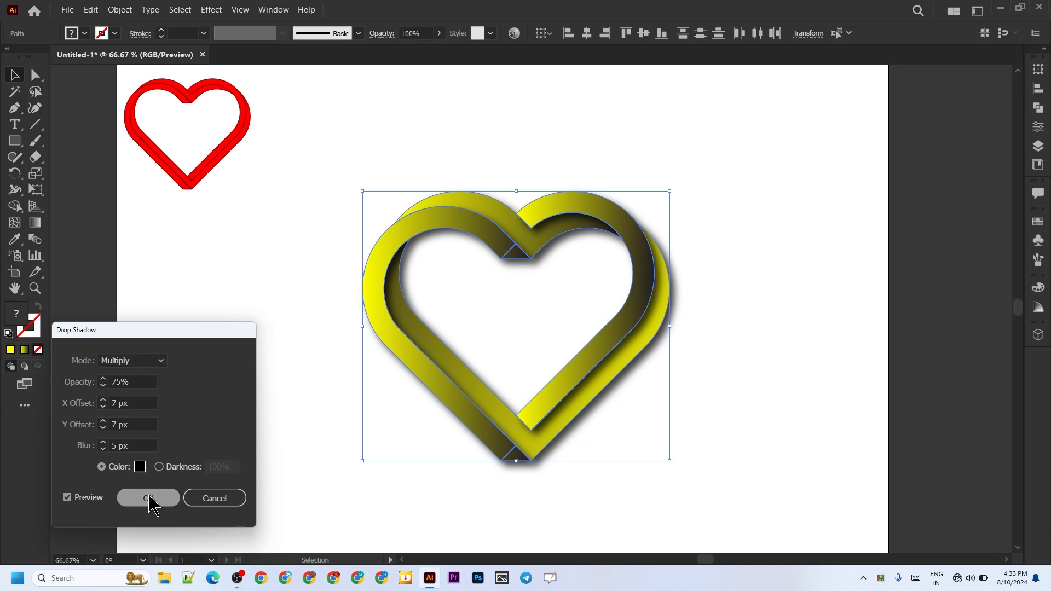
{"action": "key", "text": "Return"}
{"action": "left_click", "coordinate": [721, 403]}
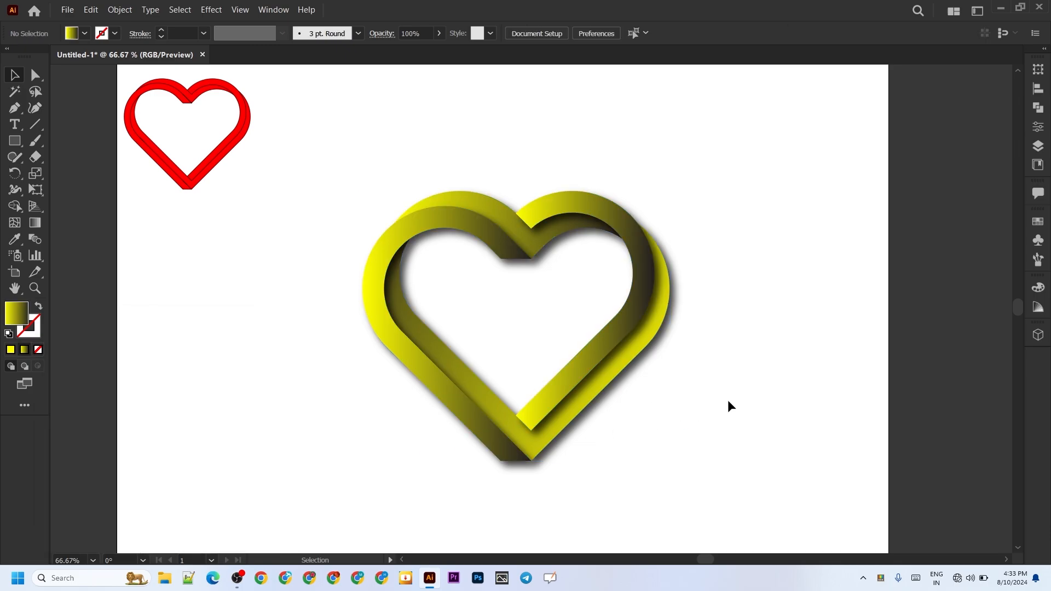
{"action": "scroll", "coordinate": [545, 304], "scroll_direction": "down", "scroll_amount": 1}
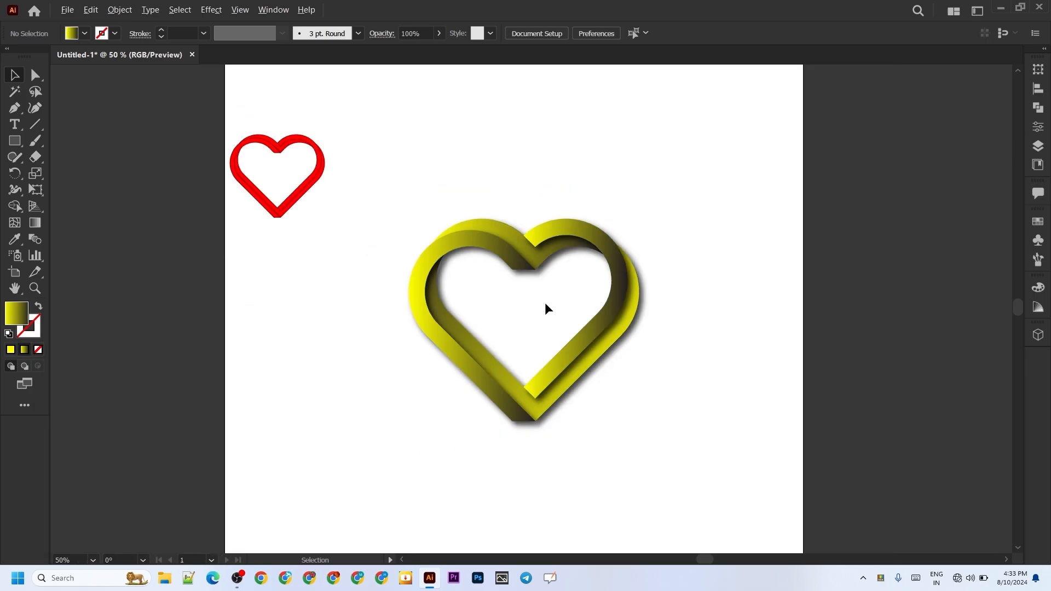
{"action": "scroll", "coordinate": [543, 305], "scroll_direction": "up", "scroll_amount": 2}
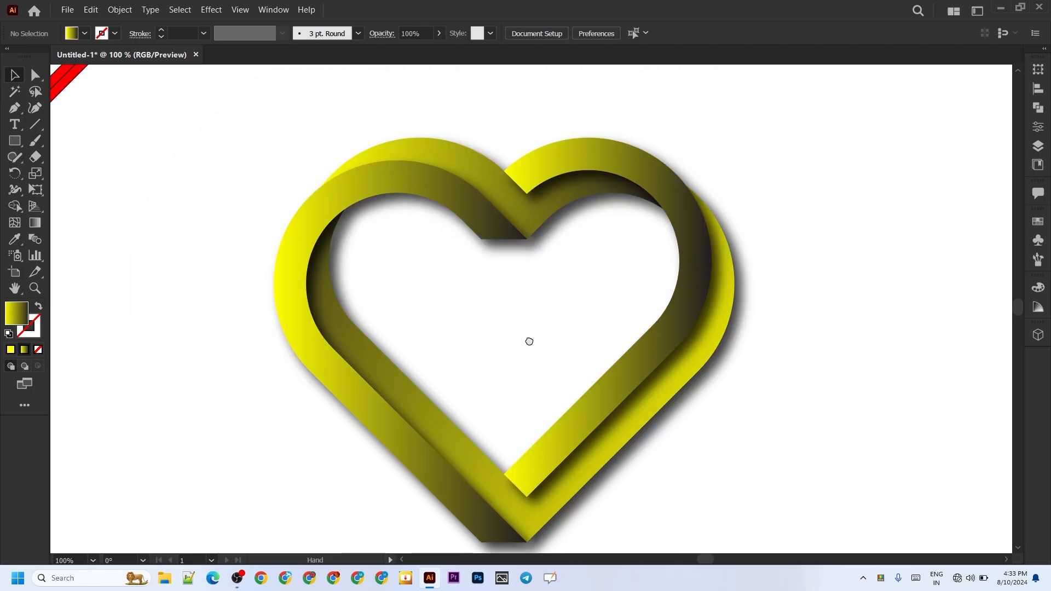
{"action": "left_click_drag", "start_coordinate": [527, 343], "coordinate": [527, 306]}
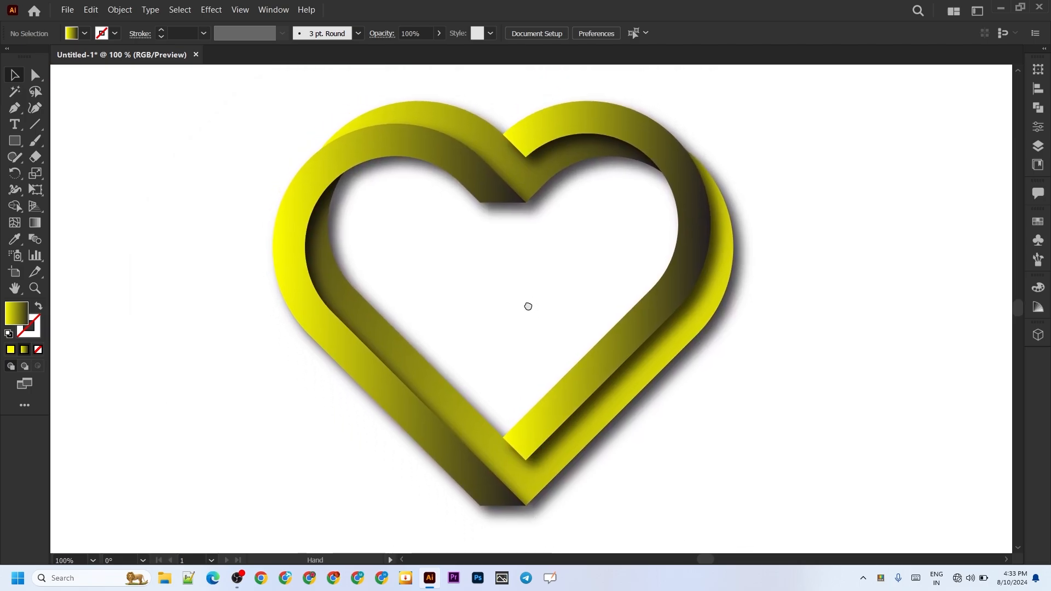